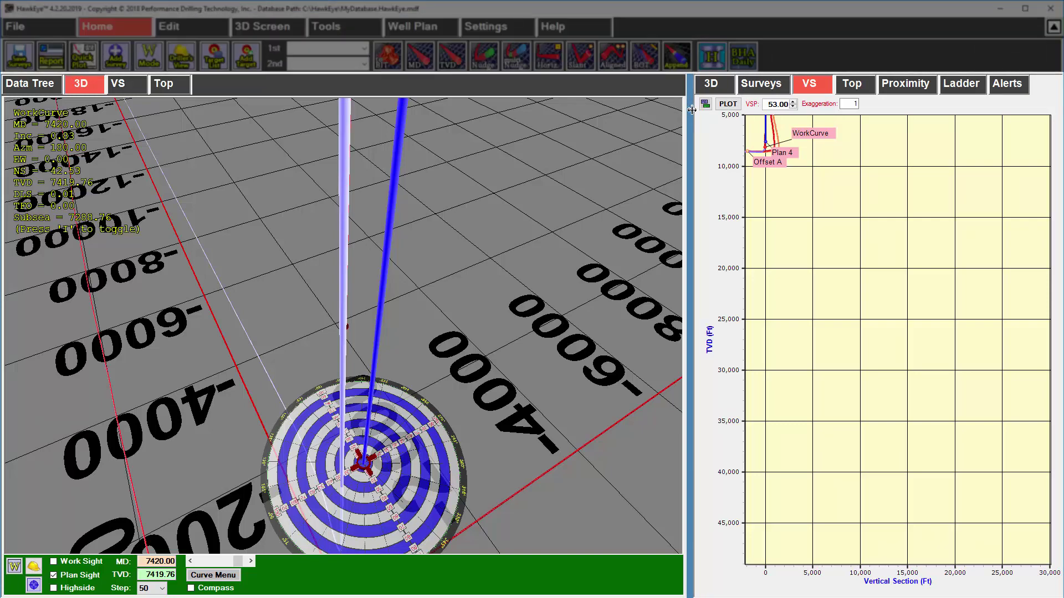
Widen the vertical-section plot beside a narrower 3D view until its axis reaches 95,000 ft.
left_click_drag(693, 123, 285, 167)
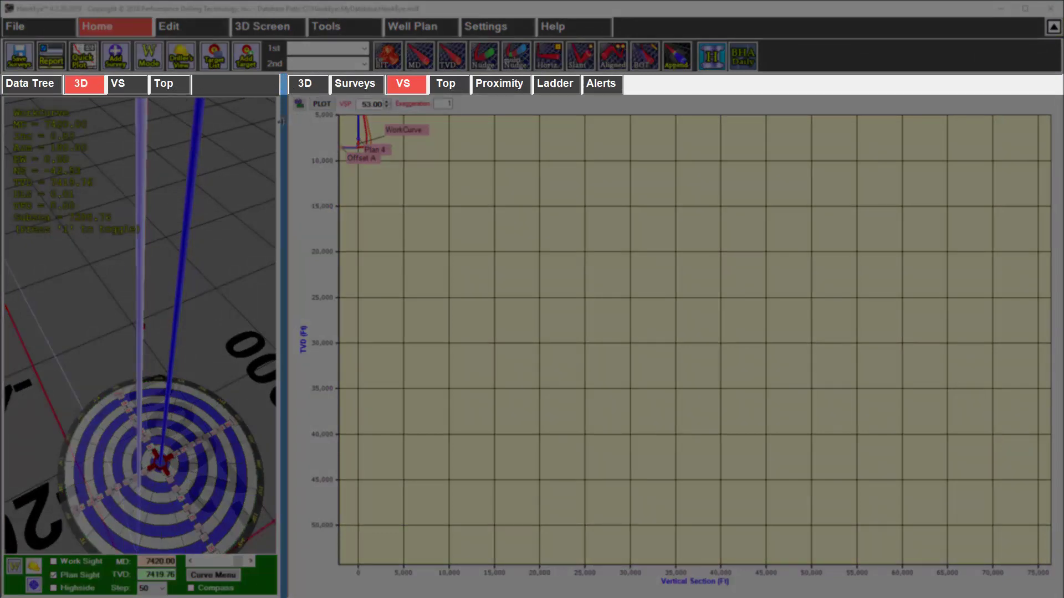
left_click_drag(281, 121, 410, 126)
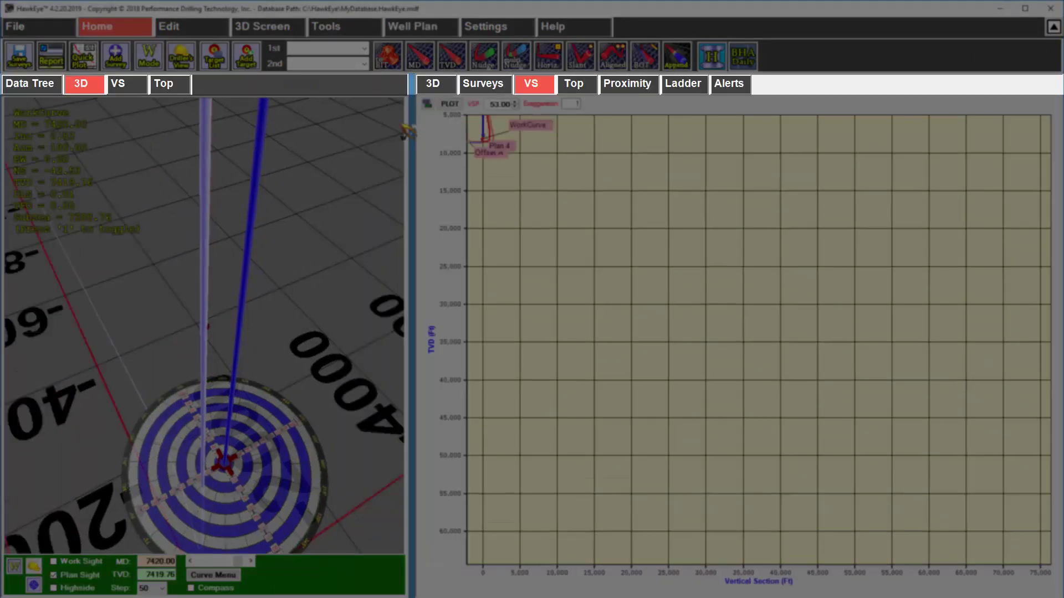
left_click_drag(410, 117, 255, 125)
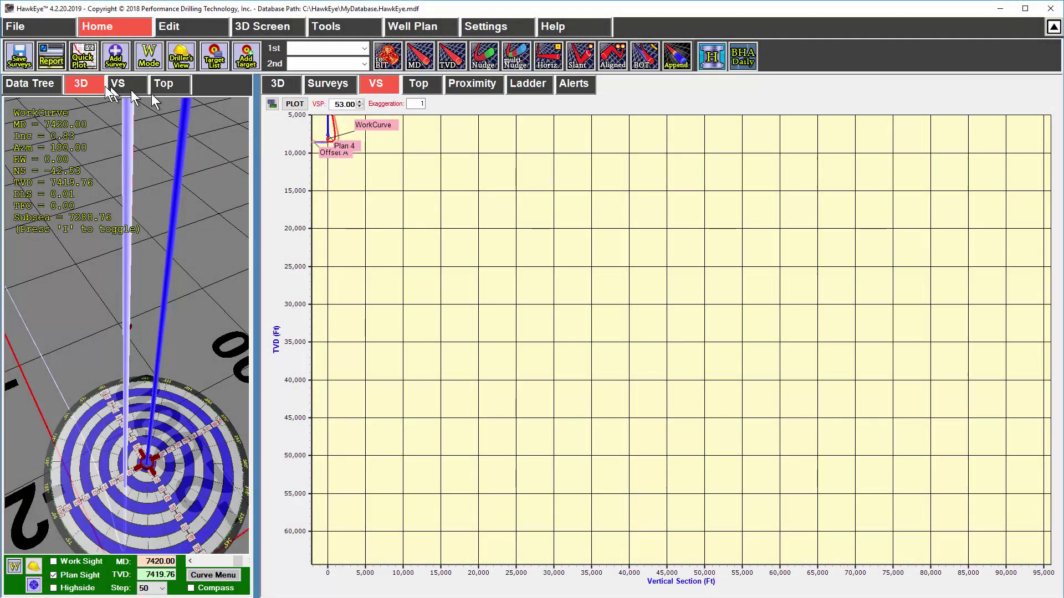
Show the Data Tree on the left and the 3D view on the right, rotated toward the depth grids.
left_click(23, 85)
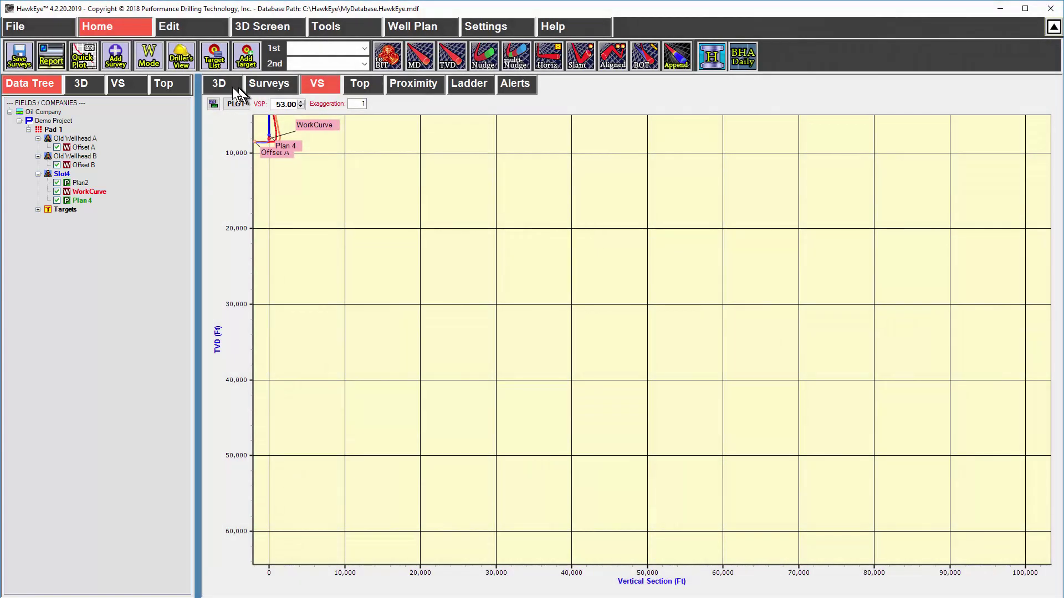
left_click(230, 87)
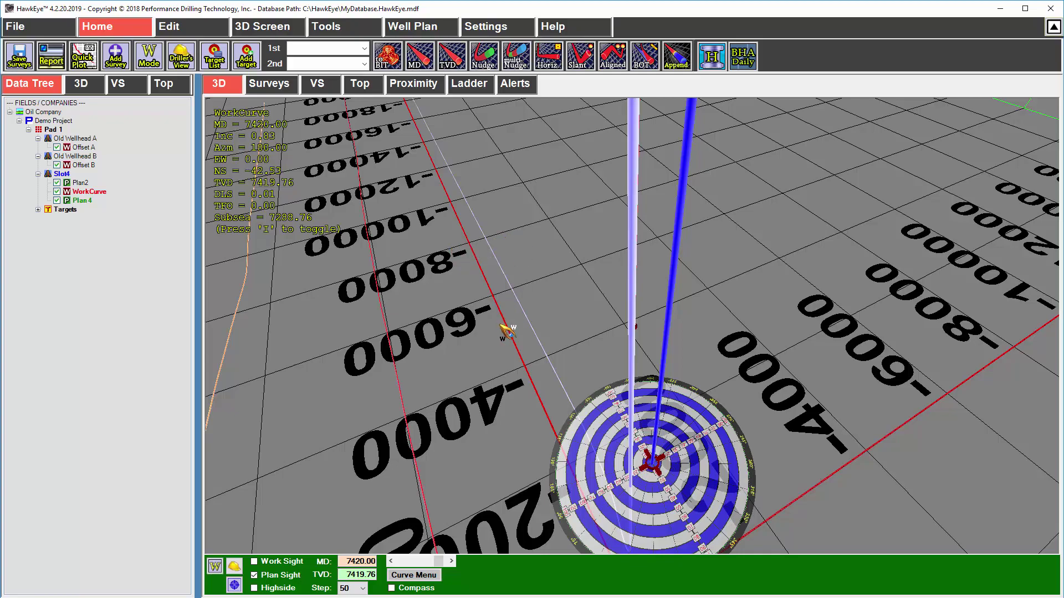
left_click_drag(506, 328, 504, 235)
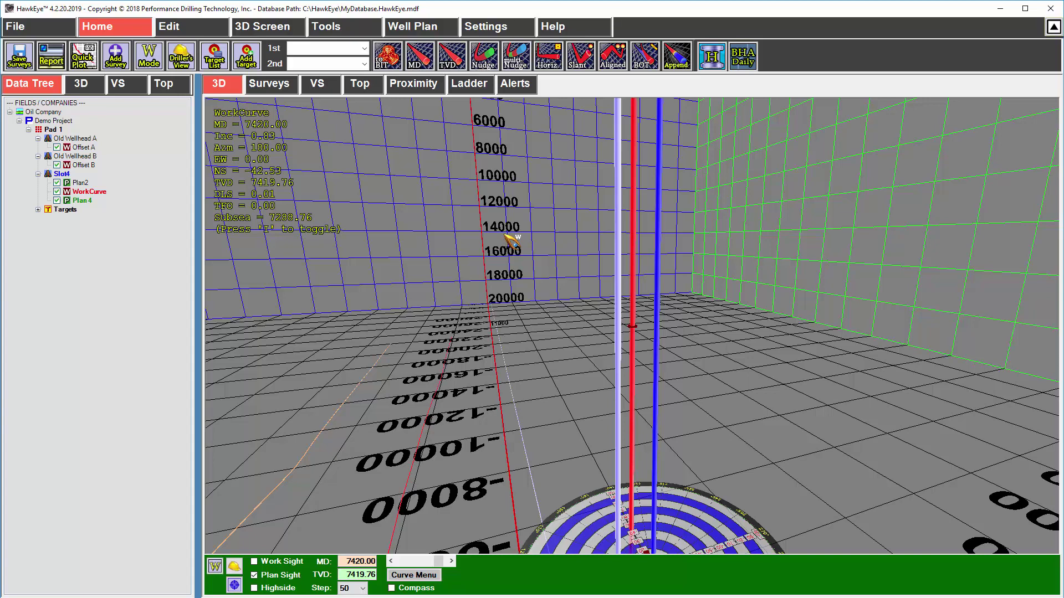
Set the 3D cage wall background to a custom dark grey (RGB 102), toggle Visible, and return Home.
left_click(497, 30)
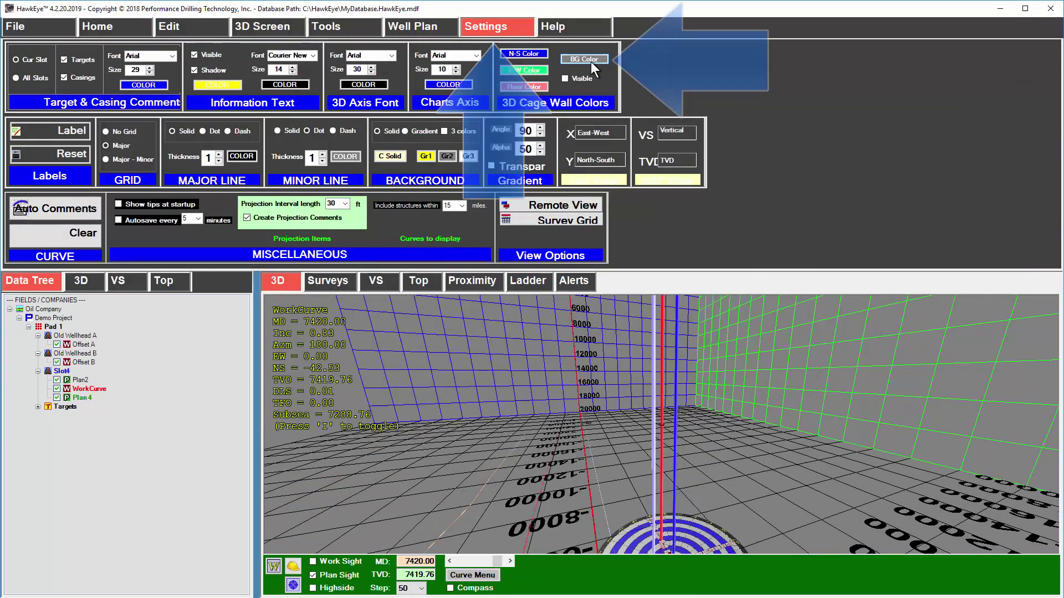
left_click(588, 60)
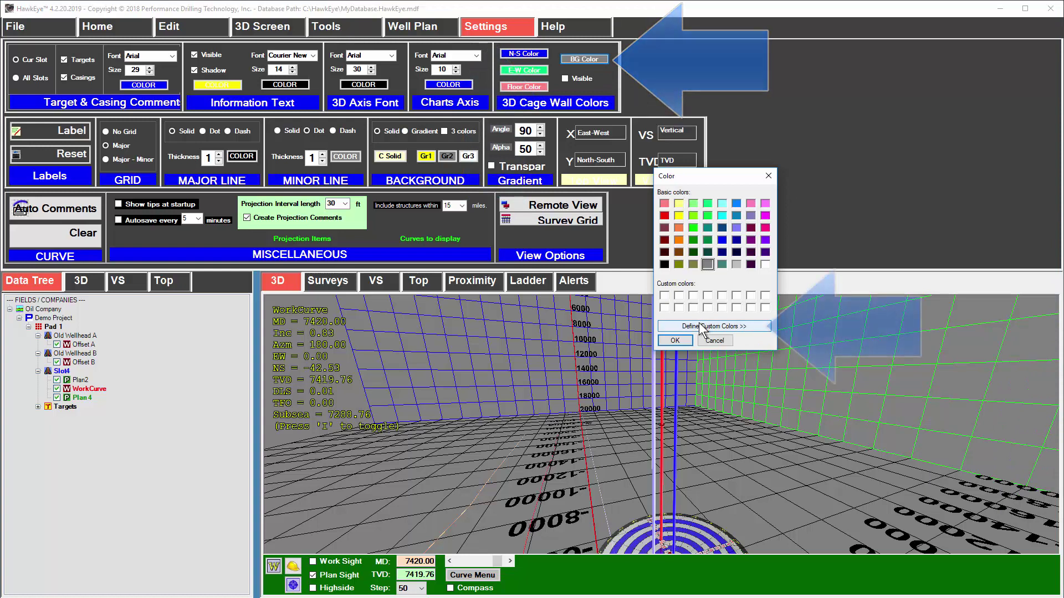
left_click(700, 324)
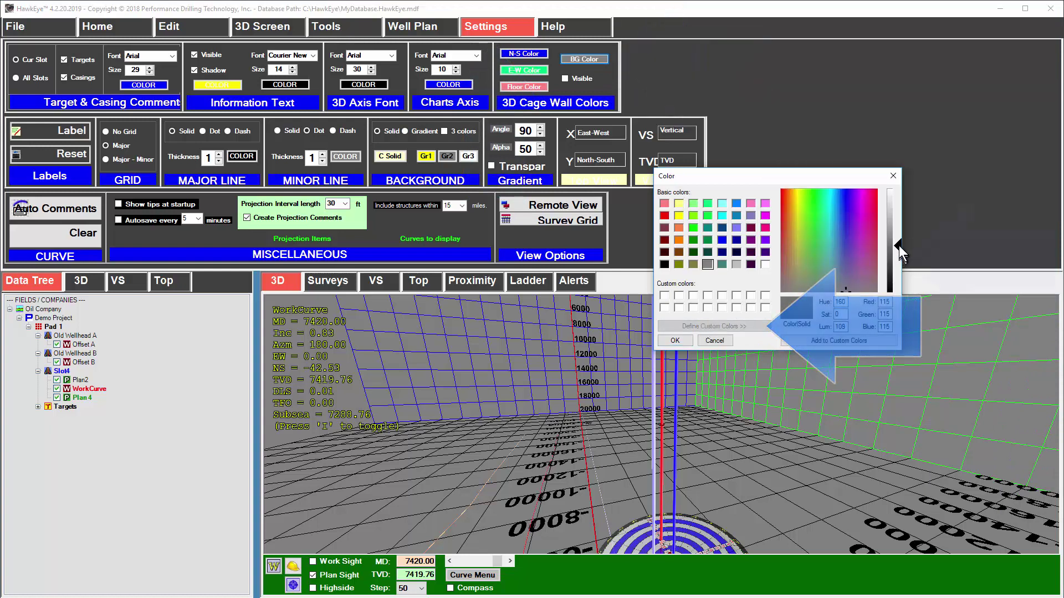
left_click_drag(899, 245, 892, 264)
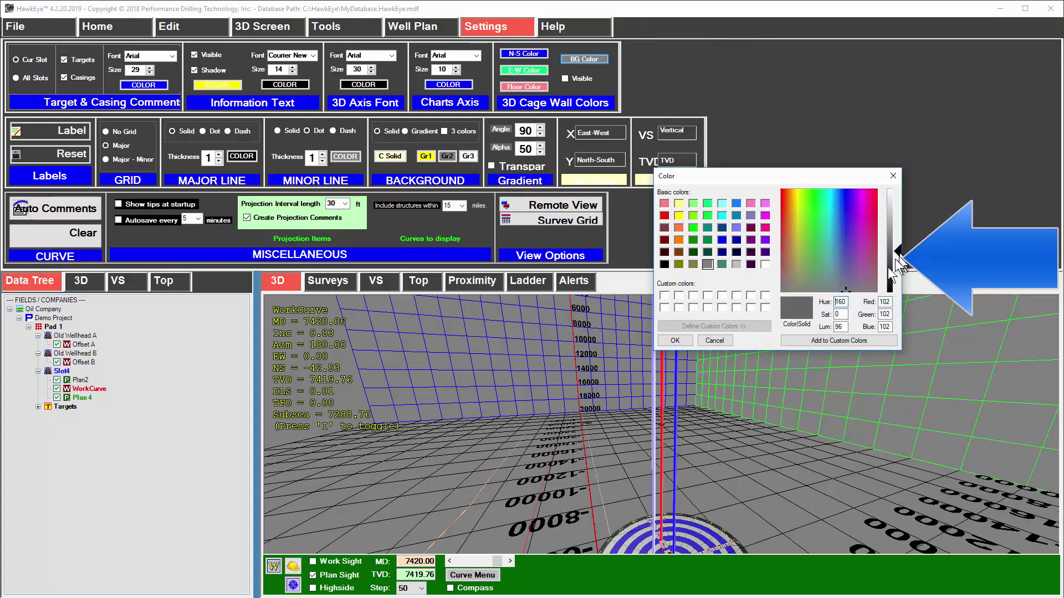
left_click(828, 339)
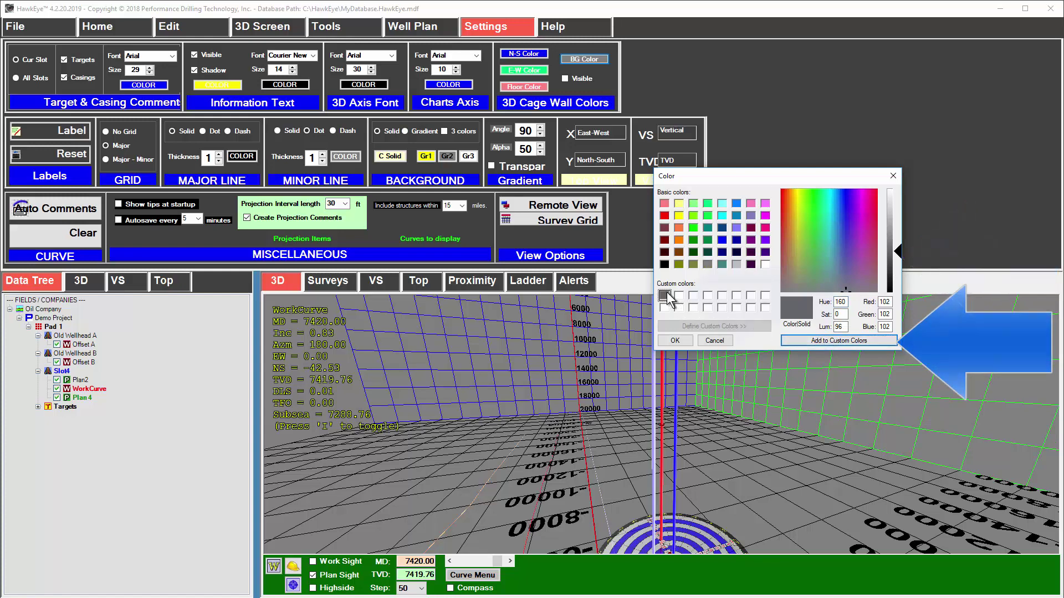
left_click(673, 339)
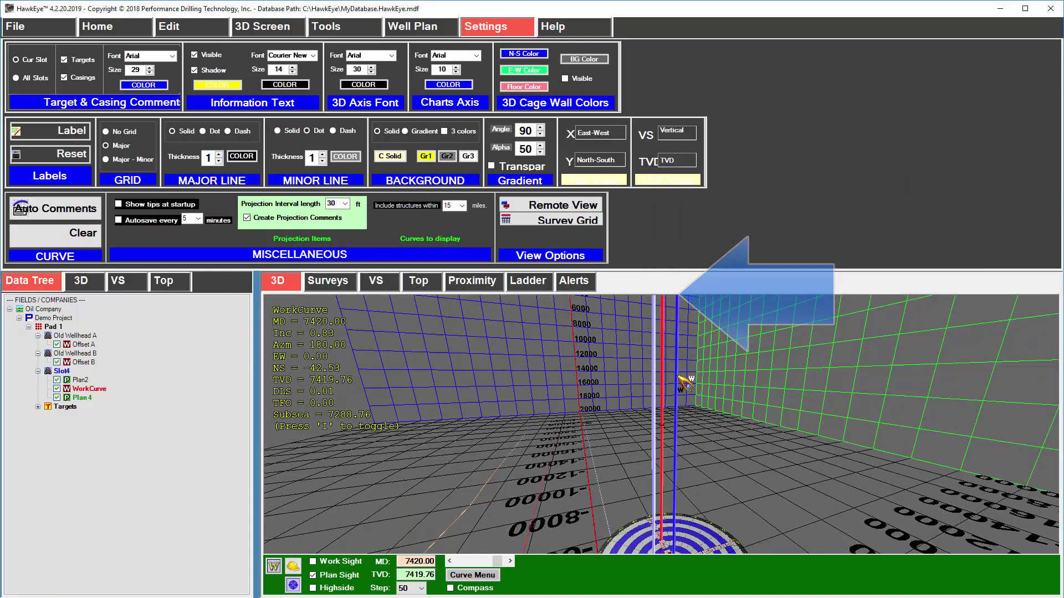
left_click(564, 79)
left_click(122, 32)
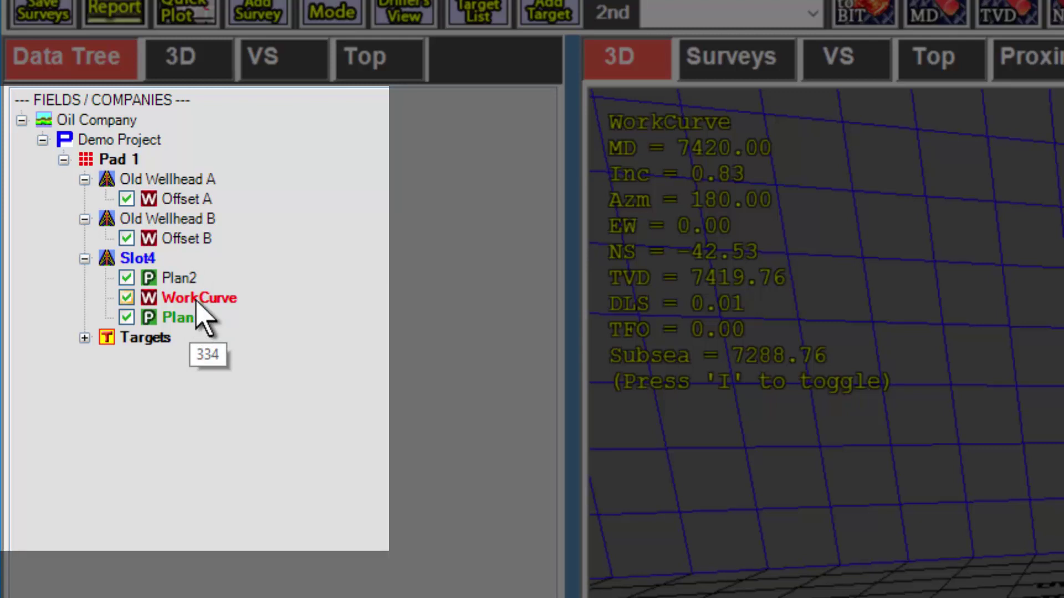
Expand Targets in the data tree and tick the Lease Line target.
left_click(84, 338)
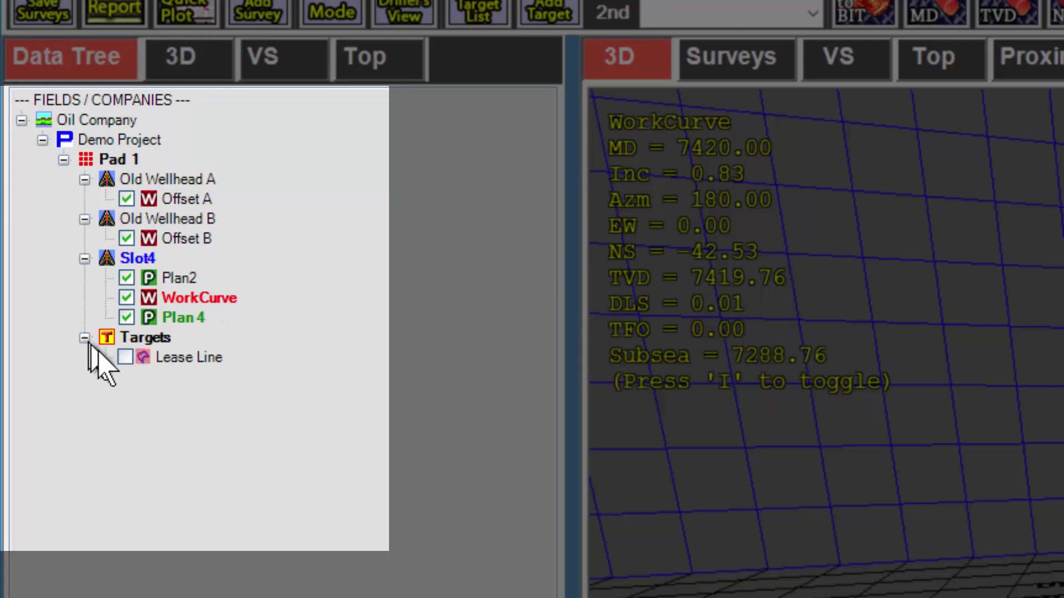
left_click(126, 358)
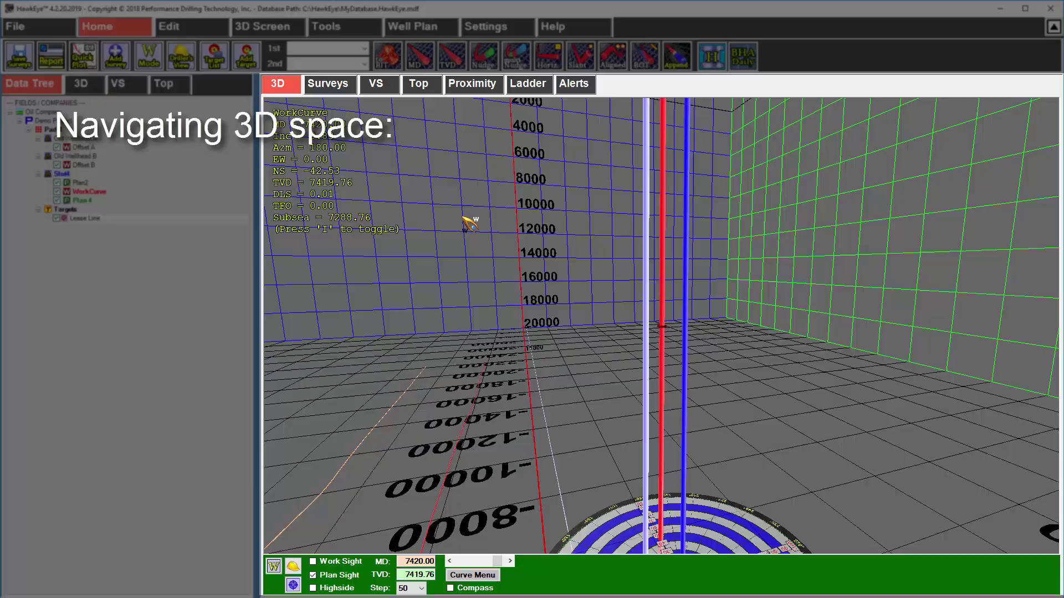
Tilt the 3D view down onto the well and move the sight back and forth along the WorkCurve.
left_click_drag(618, 268, 630, 316)
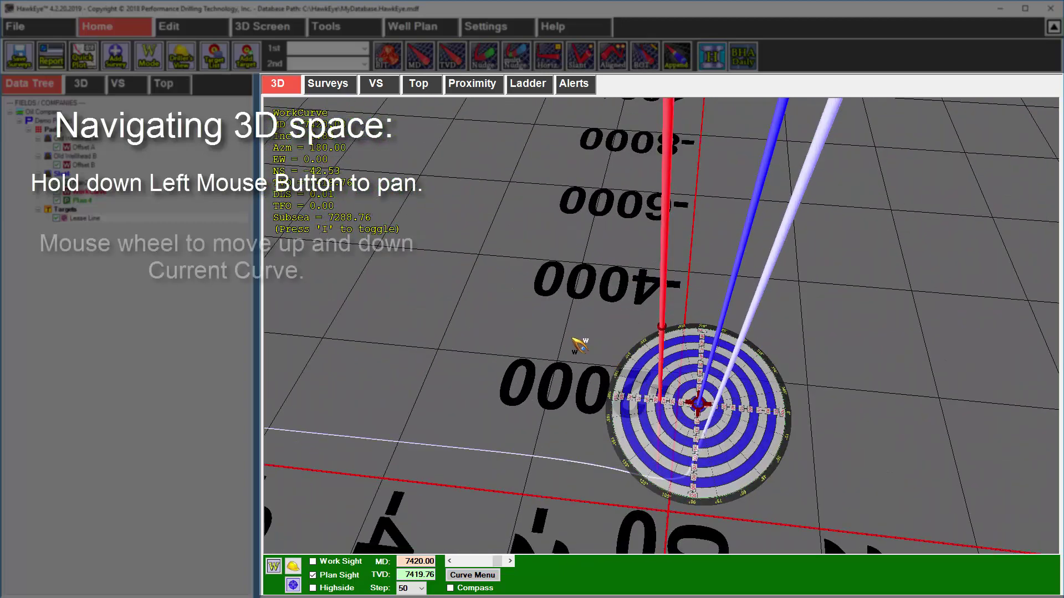
scroll(576, 342, "down", 10)
scroll(577, 342, "up", 20)
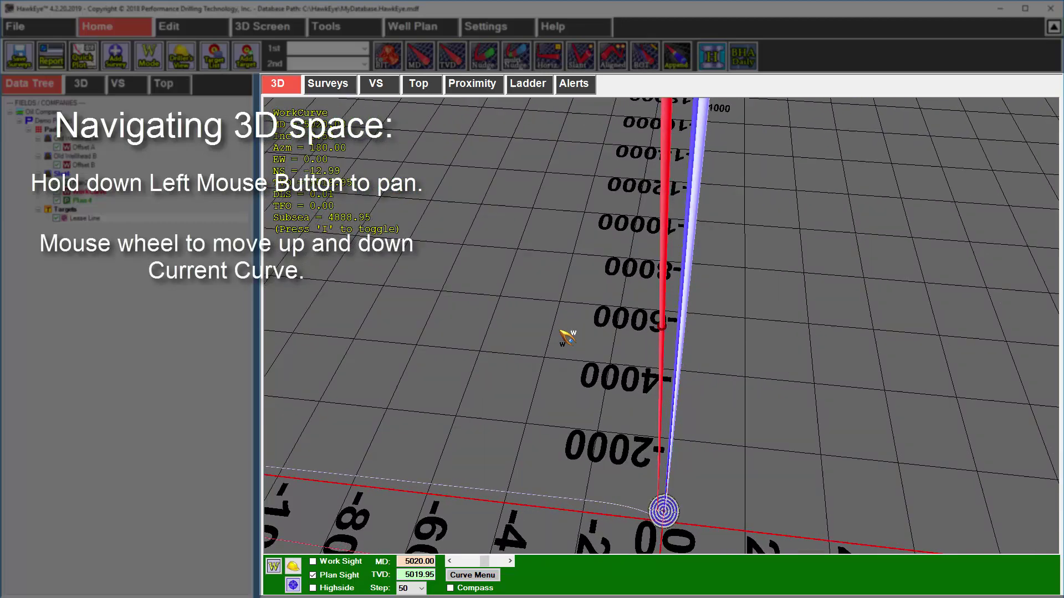
scroll(568, 331, "down", 20)
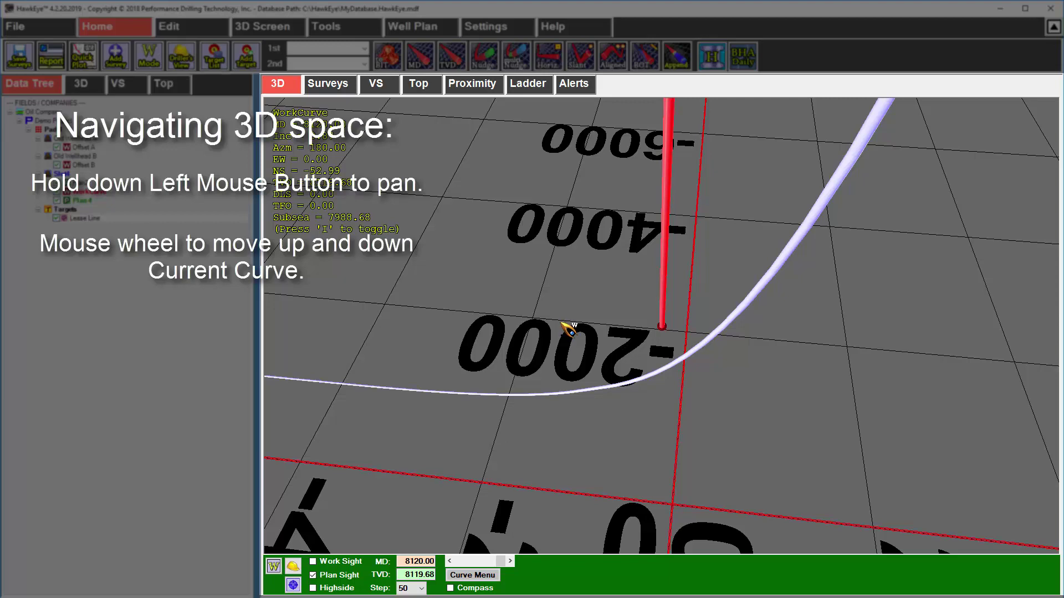
scroll(568, 330, "up", 20)
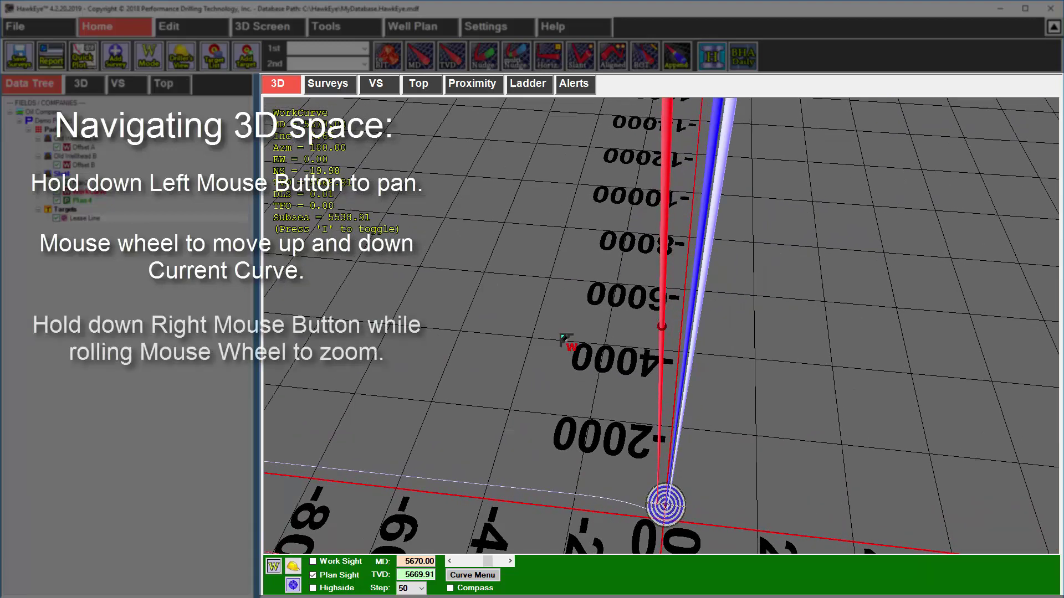
scroll(563, 336, "down", 10)
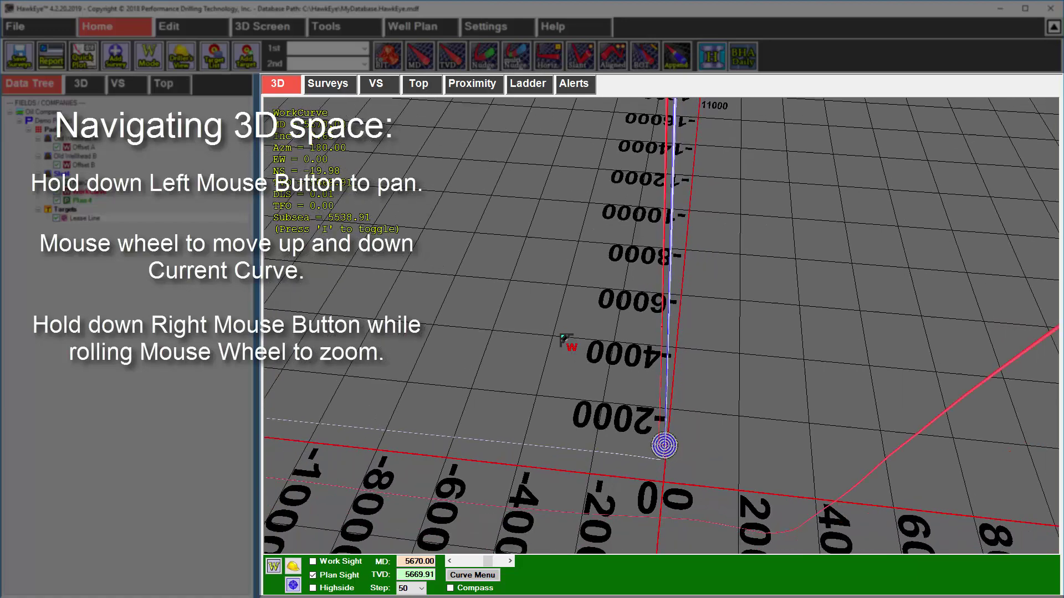
scroll(563, 337, "up", 10)
scroll(539, 422, "down", 20)
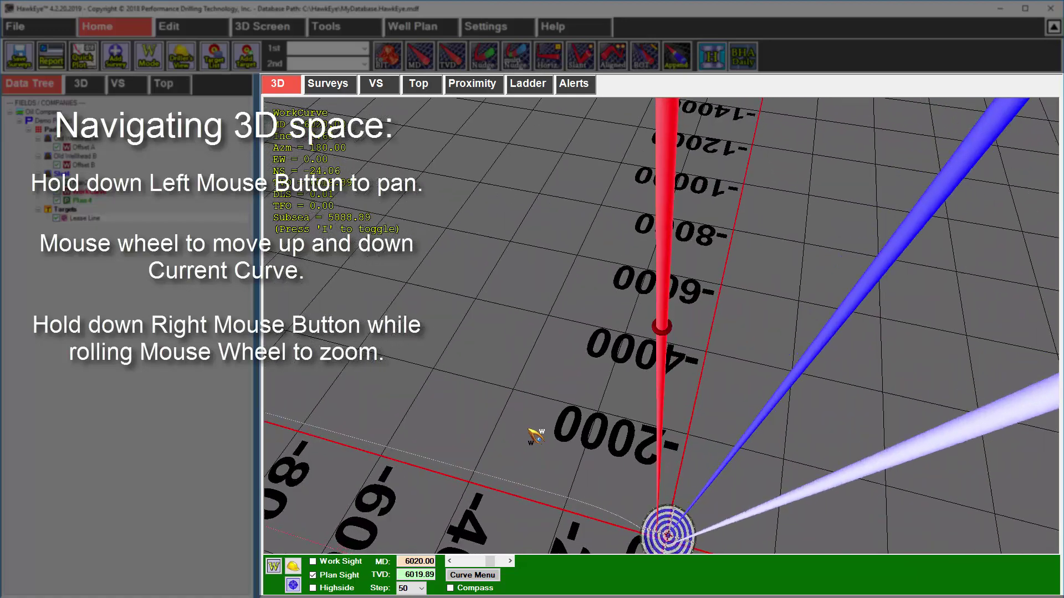
scroll(515, 435, "down", 12)
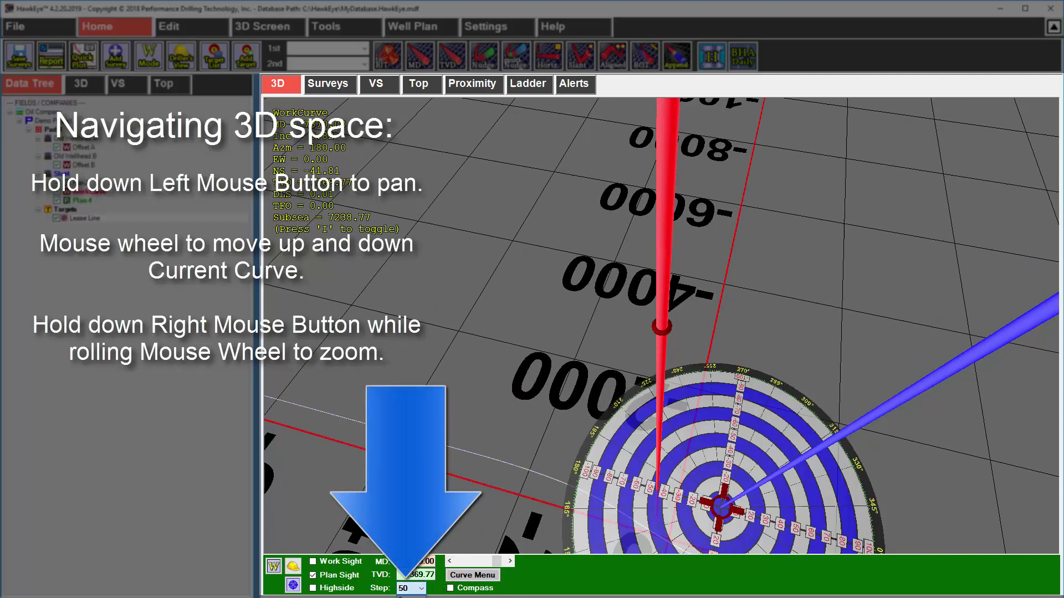
Change the Step value to 100 and move the sight to MD 7020.00, TVD 7019.80.
type("2")
scroll(571, 428, "down", 8)
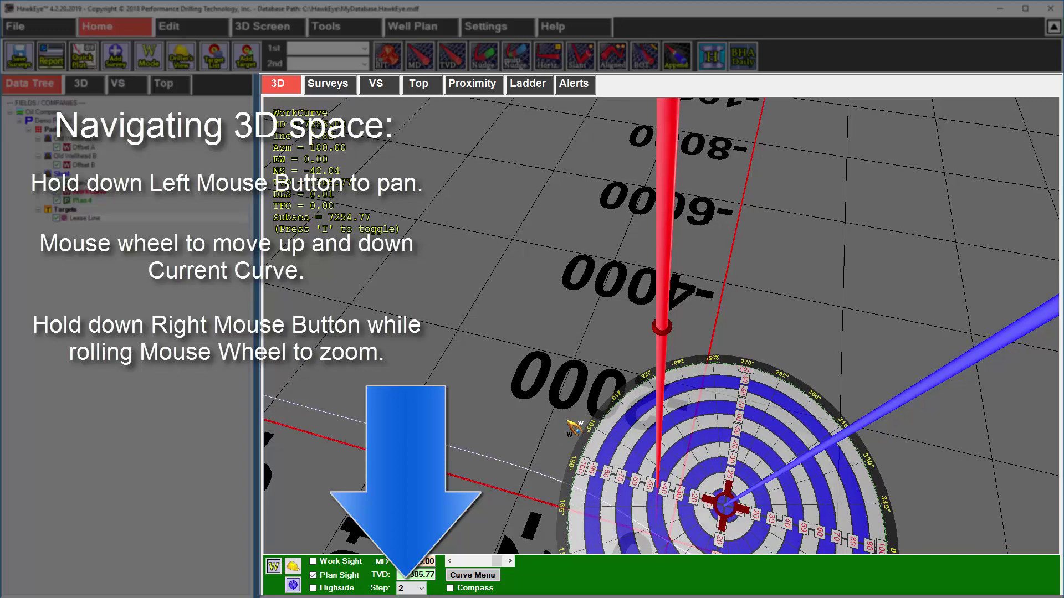
scroll(574, 427, "up", 15)
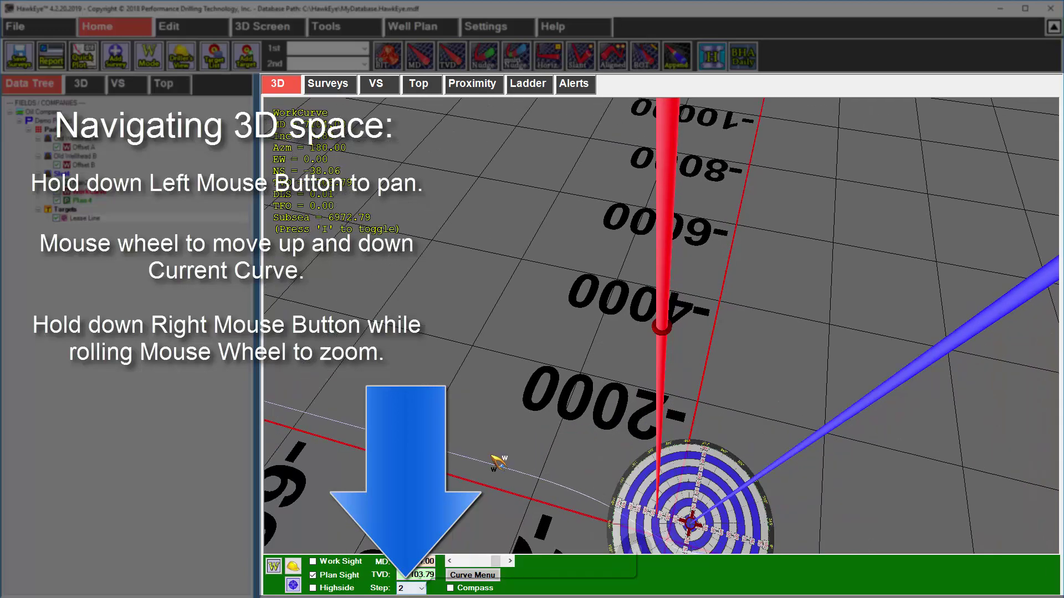
scroll(498, 460, "down", 5)
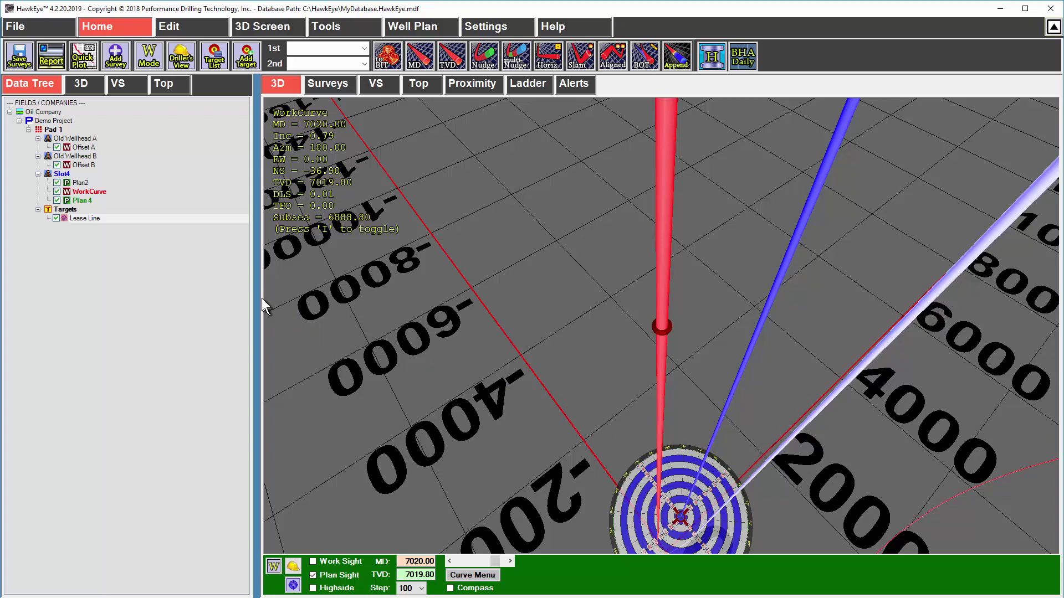
Shrink the data tree to enlarge the 3D view, then toggle the sight Mode between work and plan.
left_click_drag(260, 297, 199, 300)
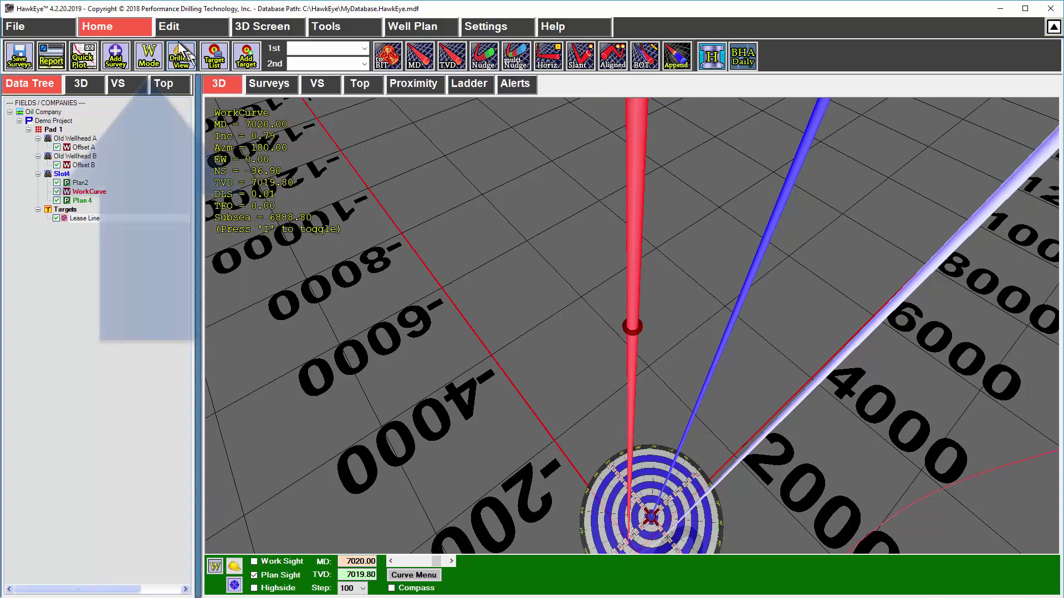
left_click(148, 54)
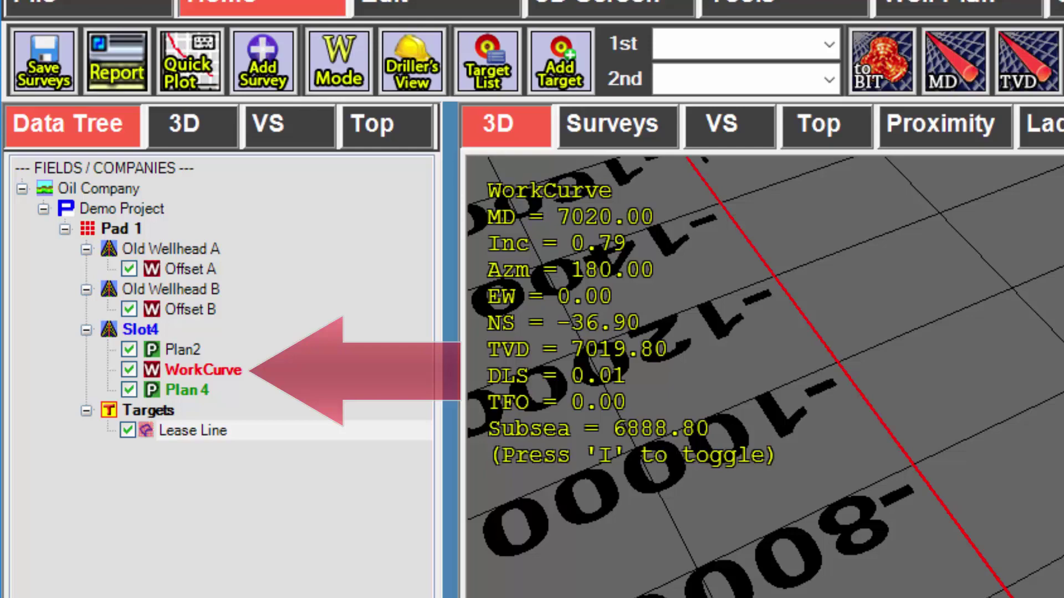
Put the sight on the plan curves and make Plan2 the current proposal curve.
key("z")
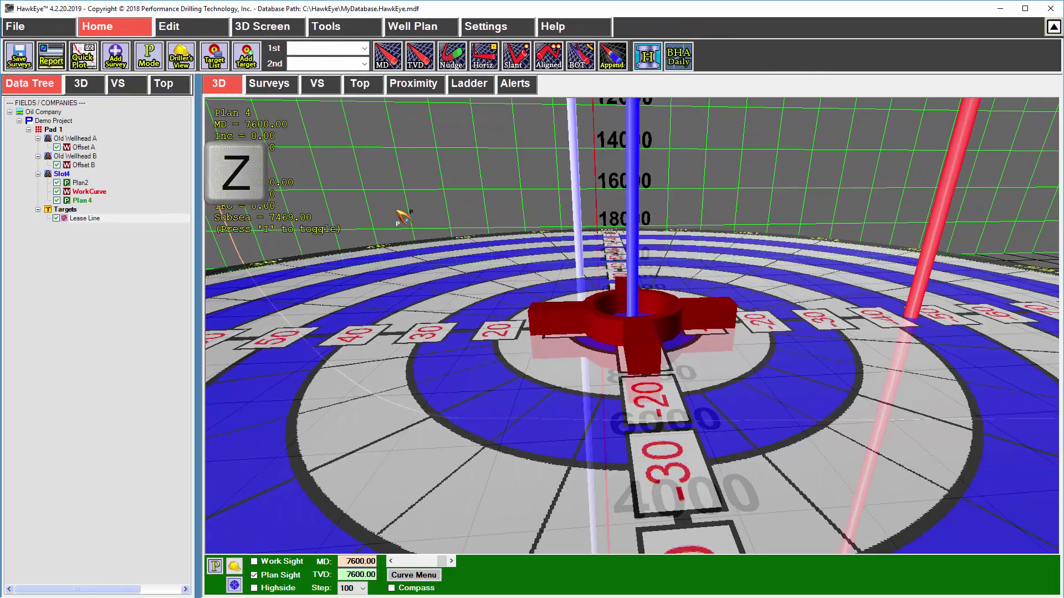
scroll(632, 327, "down", 5)
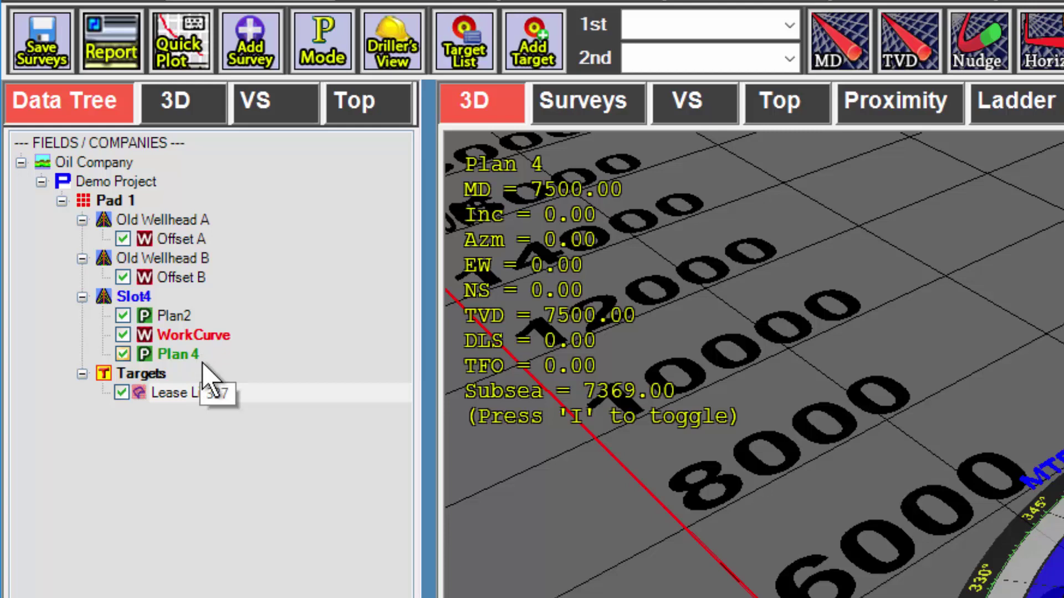
right_click(176, 324)
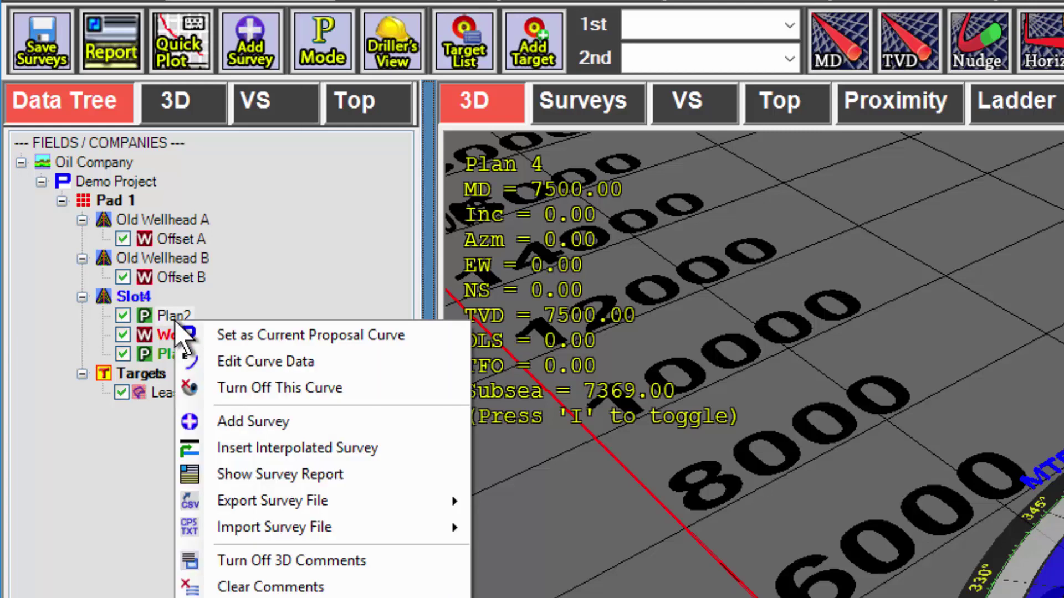
left_click(214, 338)
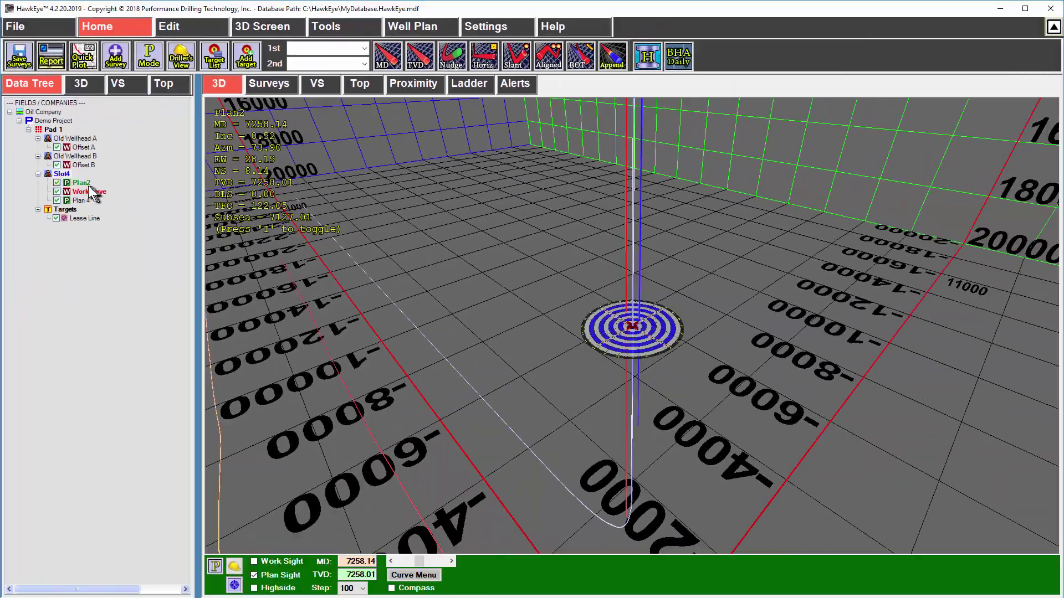
Fly along Plan2 through its target sight, then switch Mode back to W on WorkCurve (MD 8120.00).
scroll(663, 355, "up", 1)
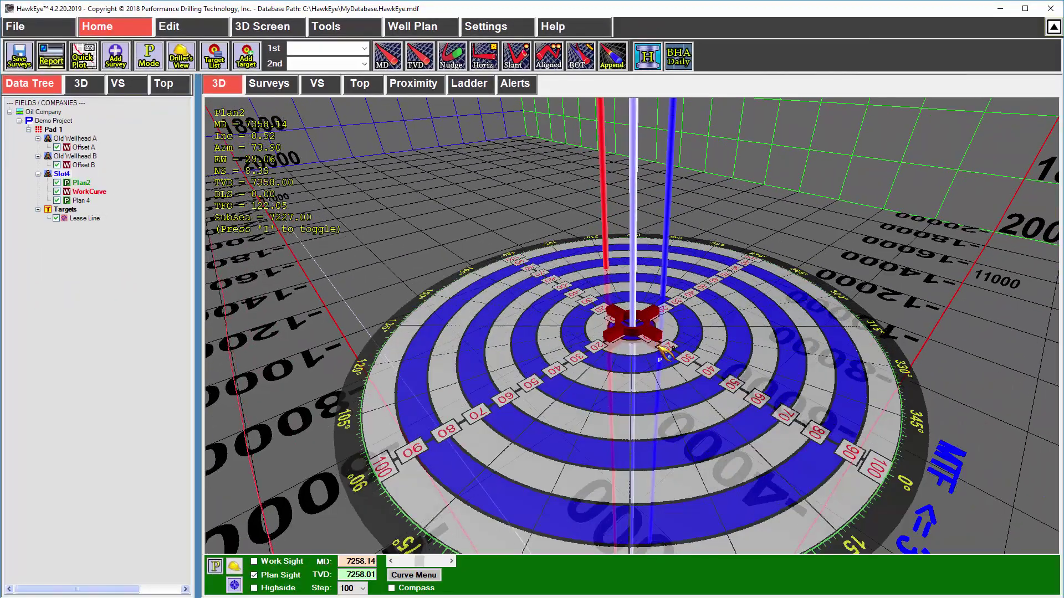
scroll(663, 355, "down", 20)
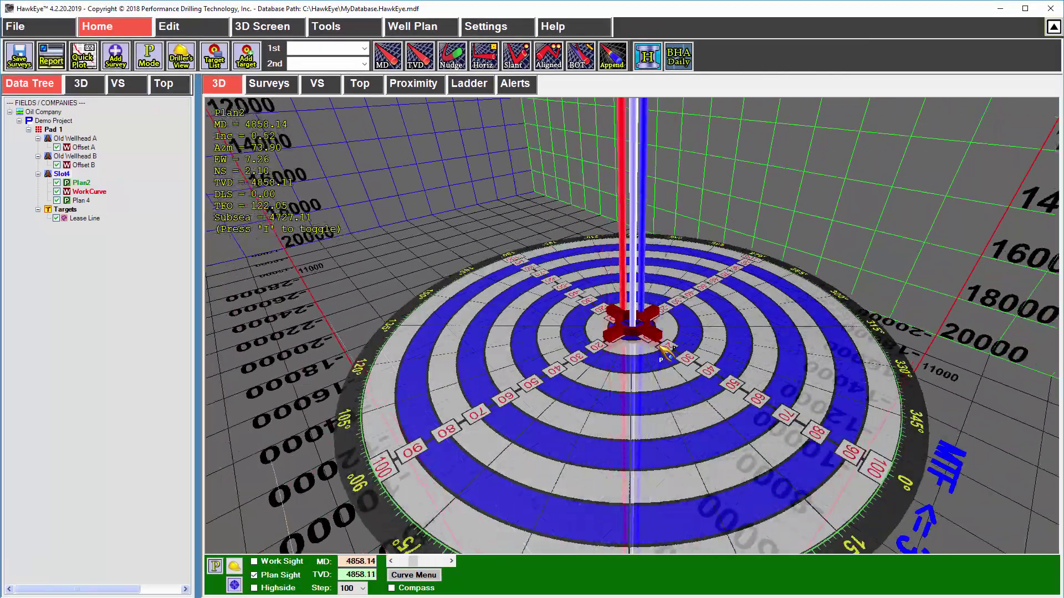
scroll(663, 354, "up", 20)
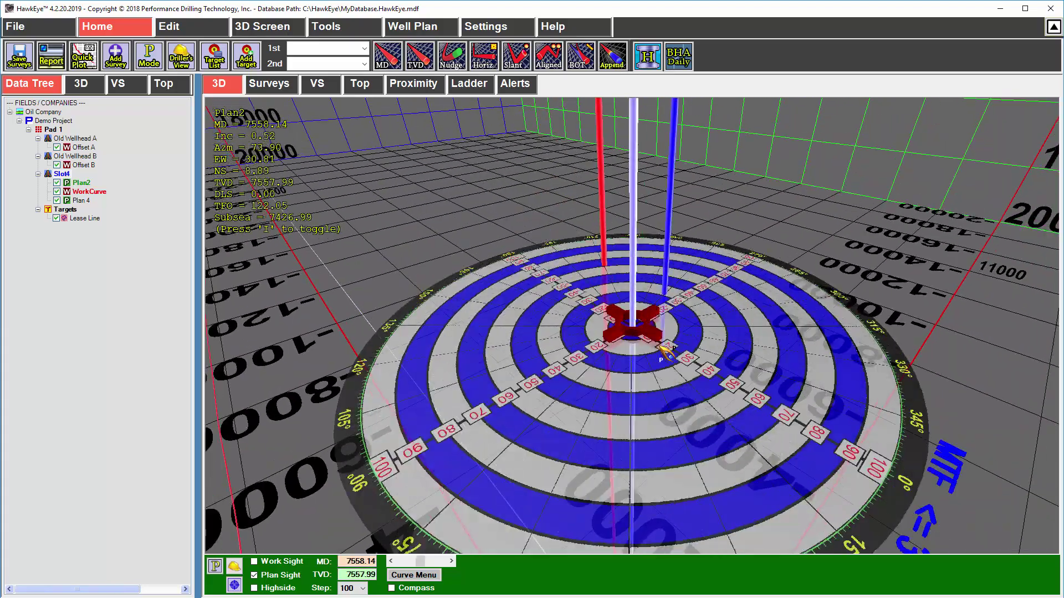
scroll(663, 355, "up", 9)
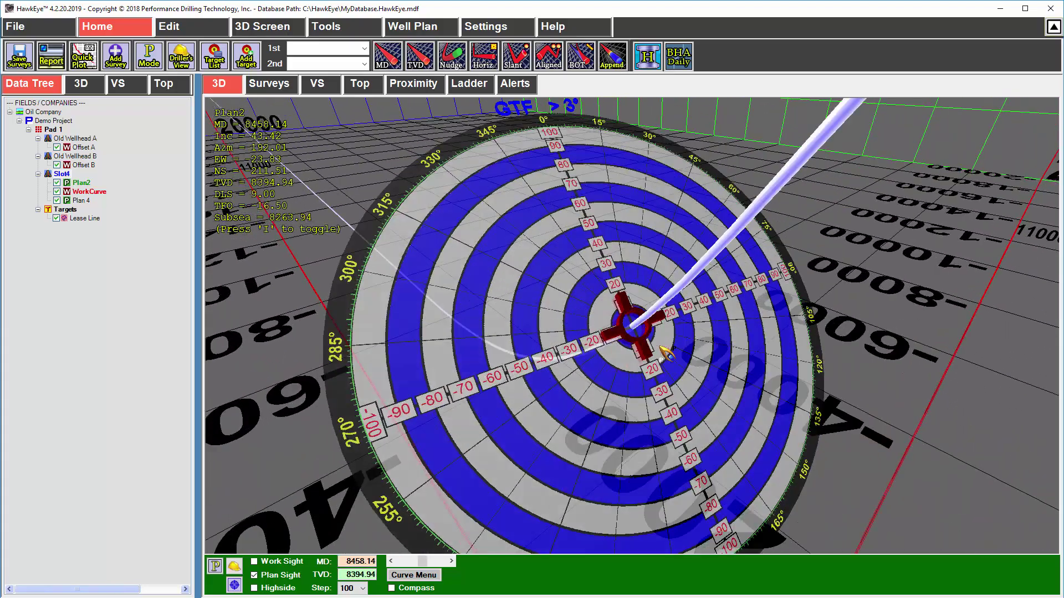
scroll(669, 293, "down", 3)
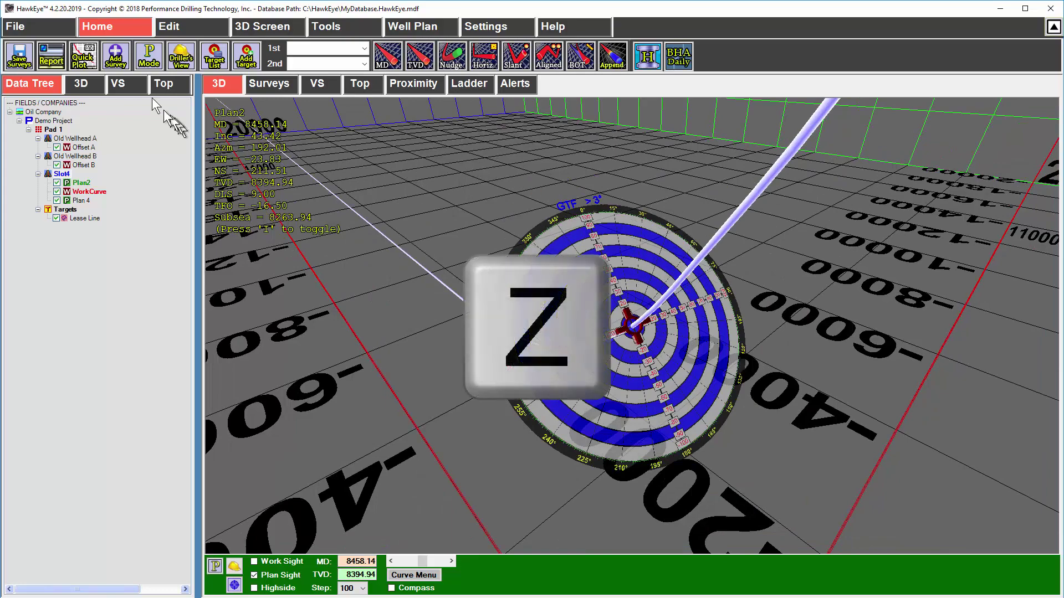
left_click(158, 64)
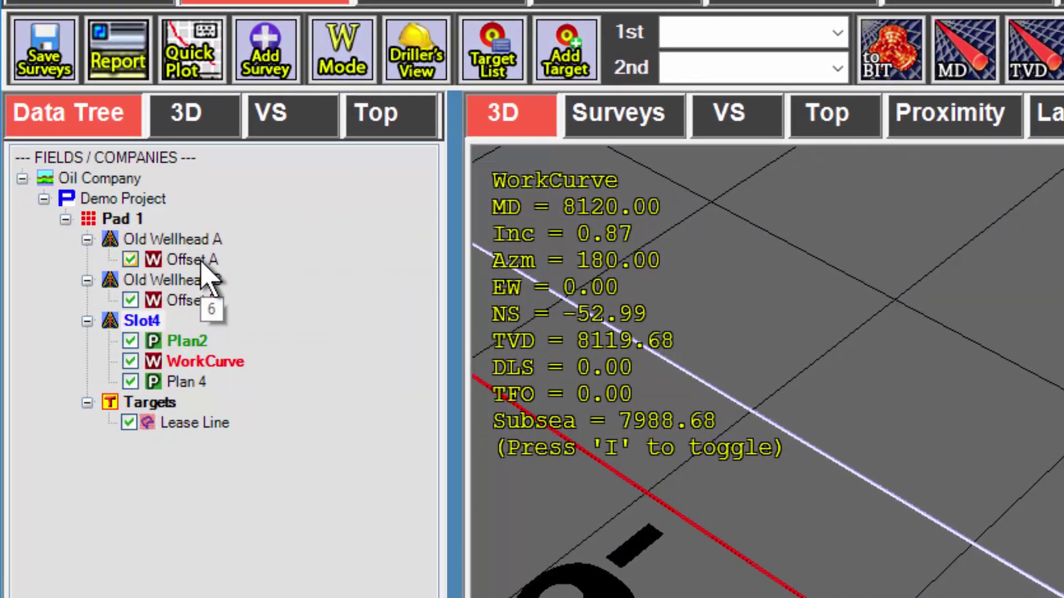
Set Offset A as the current work curve, then restore WorkCurve as the current work curve.
right_click(201, 261)
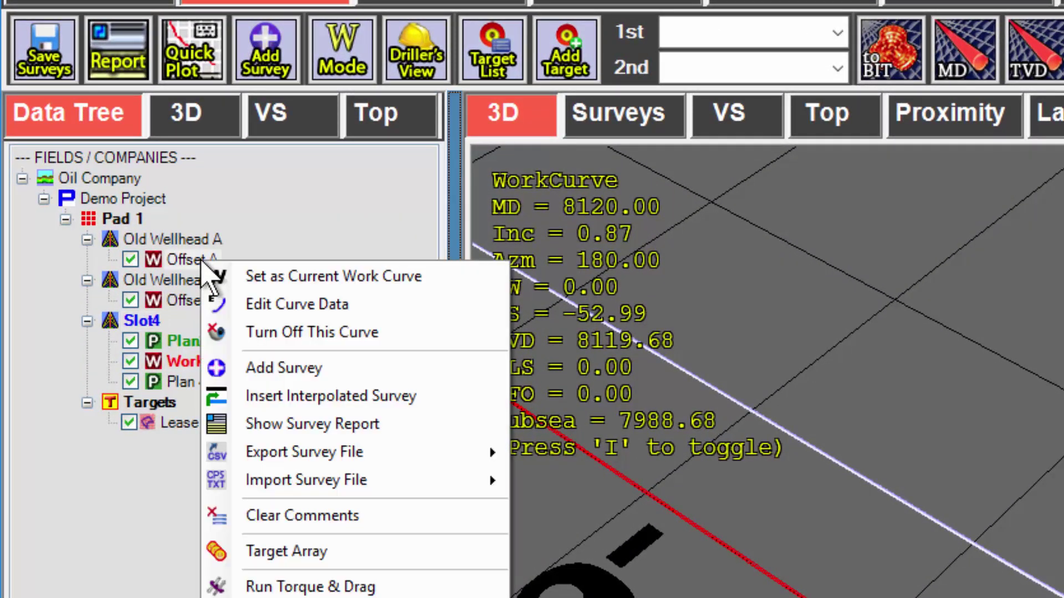
left_click(255, 277)
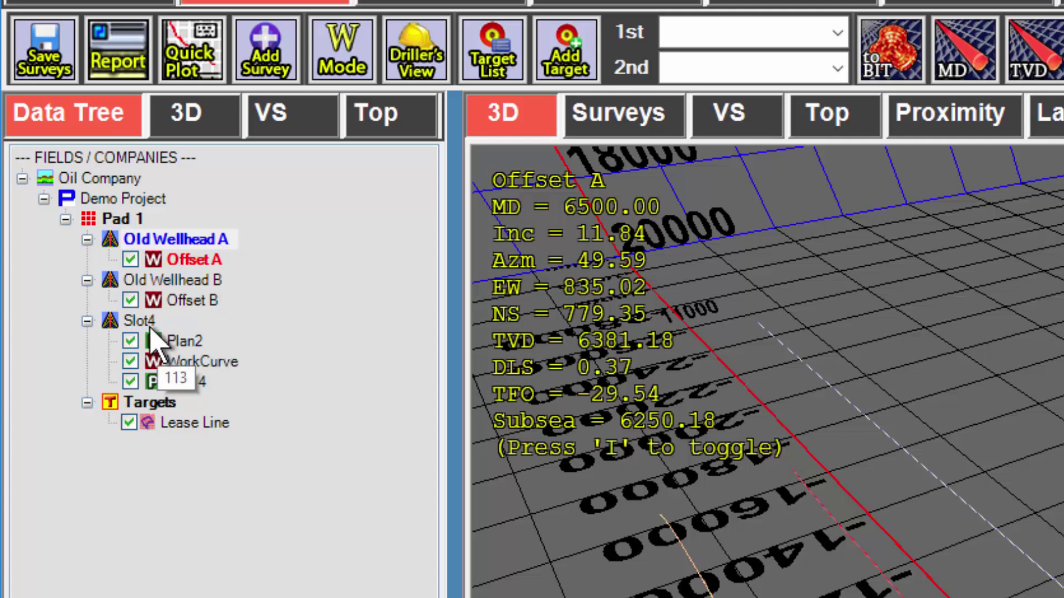
right_click(179, 369)
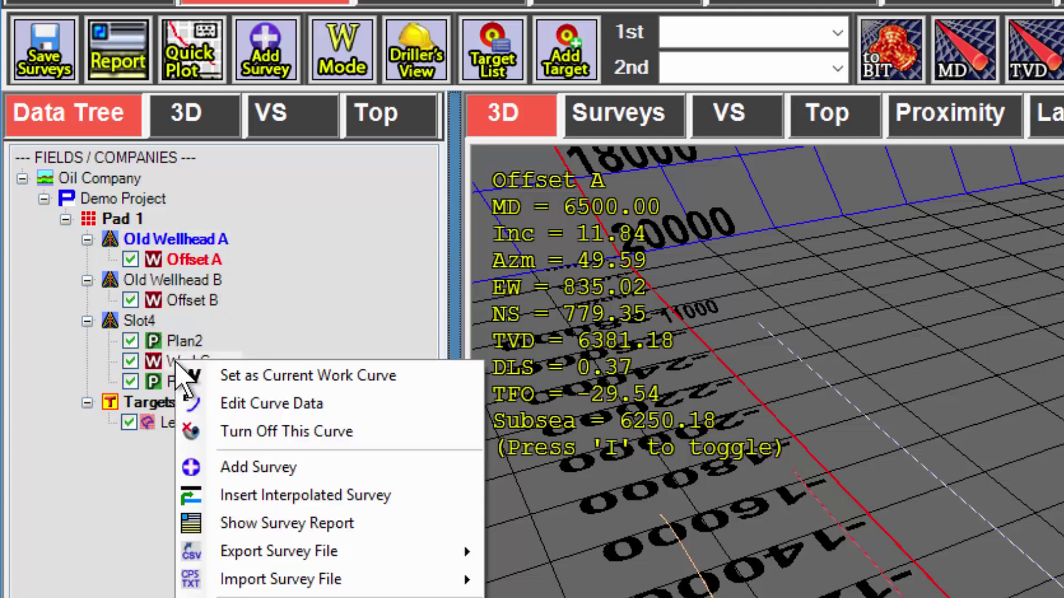
left_click(208, 373)
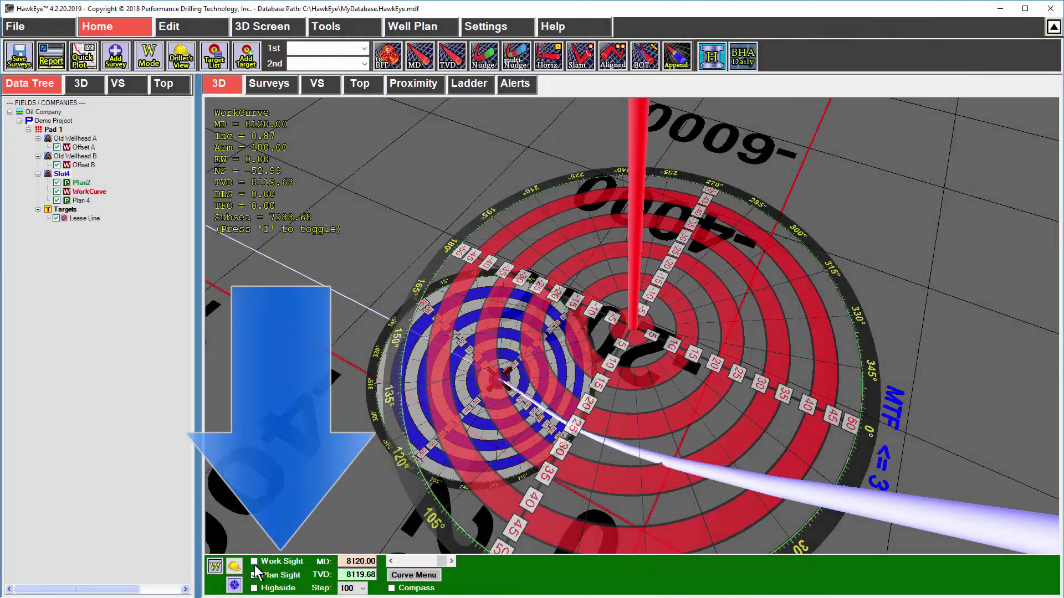
Turn on both the Work Sight and Plan Sight and rotate the 3D view toward them.
left_click(254, 576)
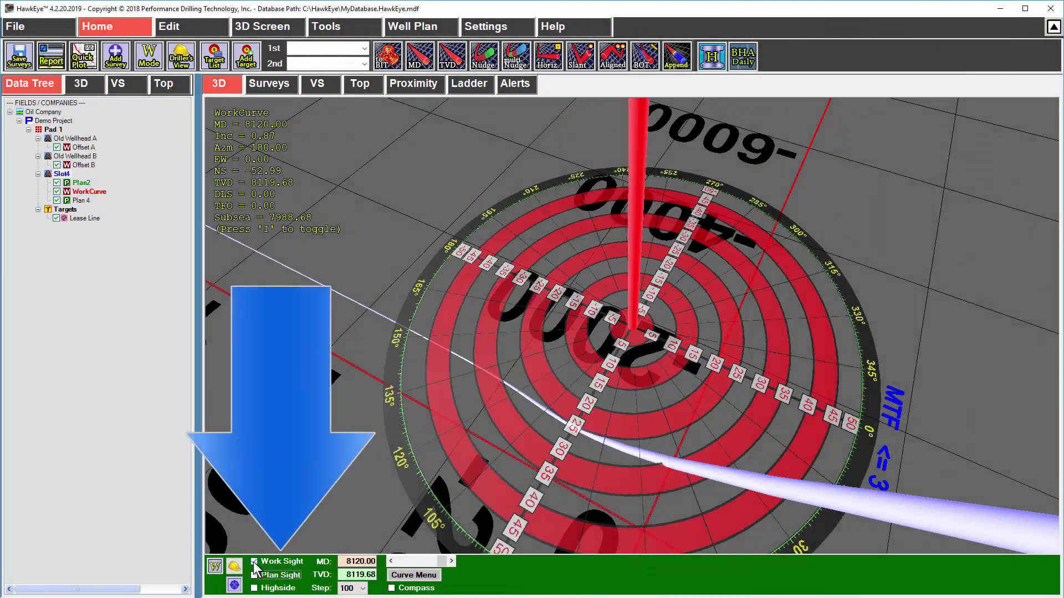
left_click(254, 562)
left_click(254, 562)
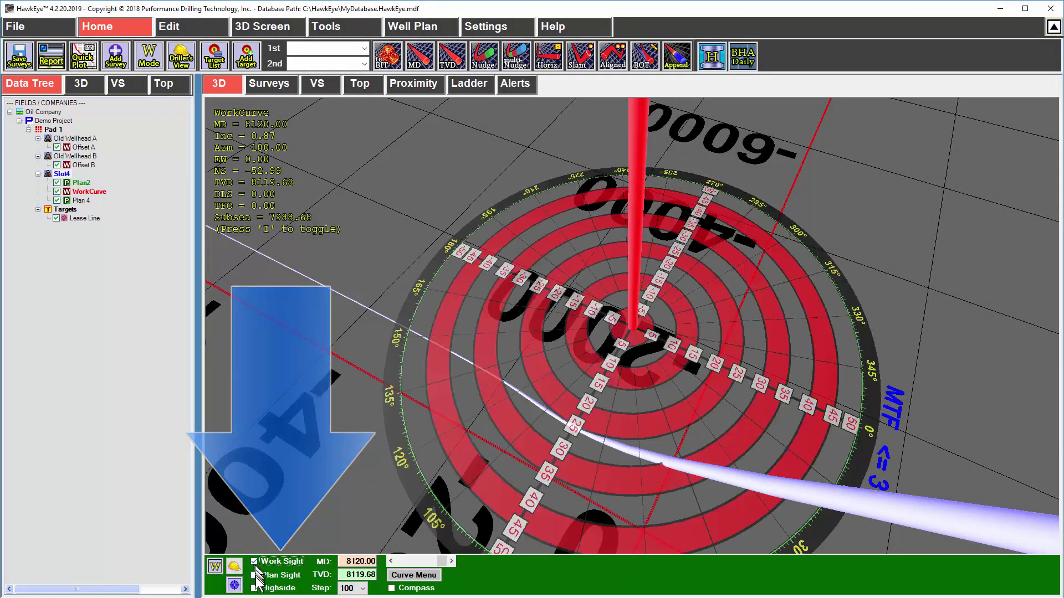
left_click(254, 576)
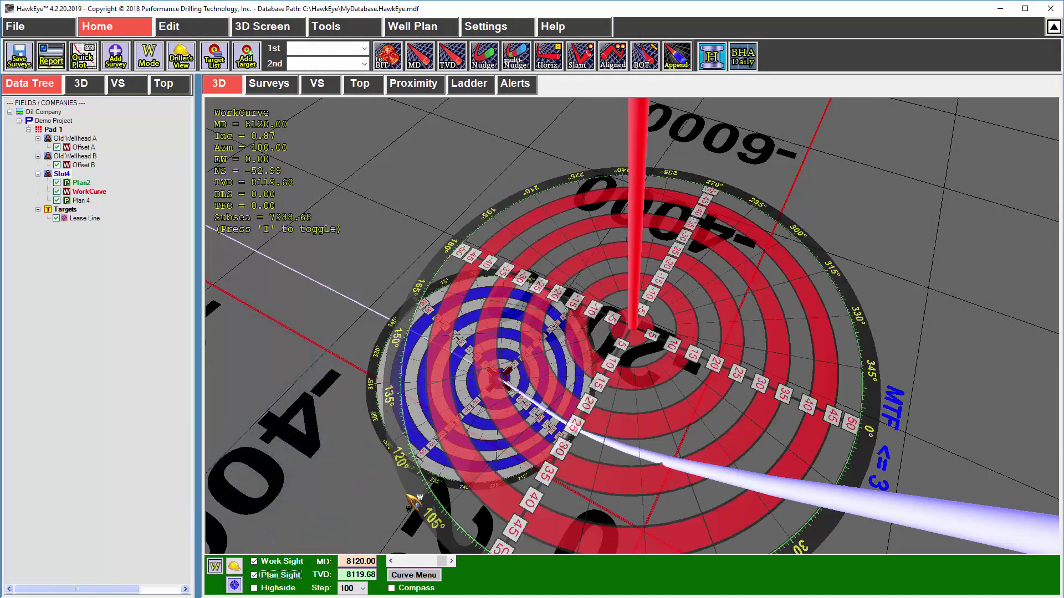
left_click_drag(414, 502, 461, 426)
left_click_drag(704, 322, 872, 330)
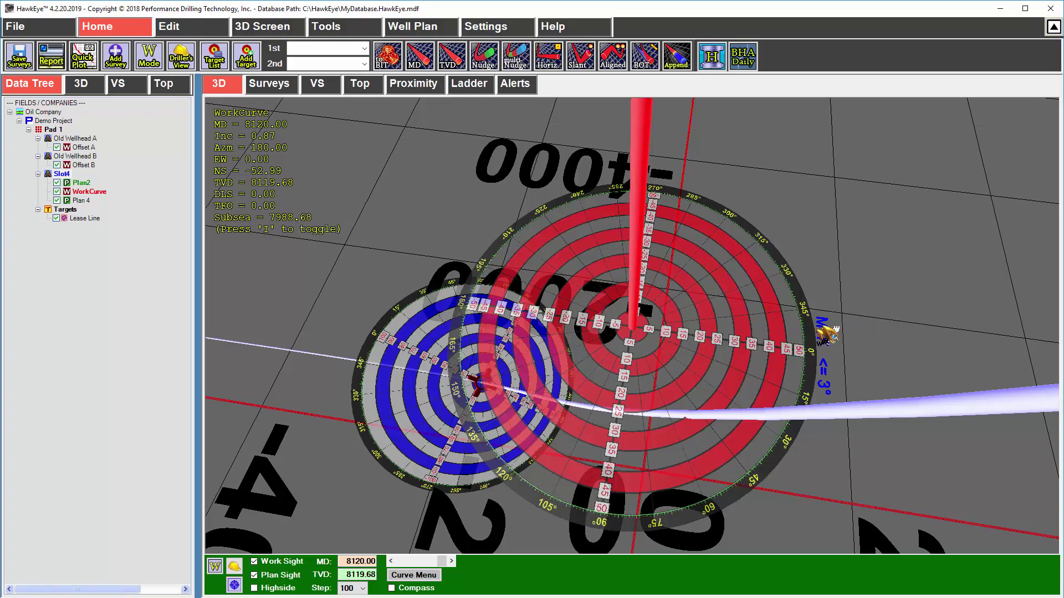
In the Sight Editor, change the work sight's red ring Background to no colour and confirm.
right_click(714, 300)
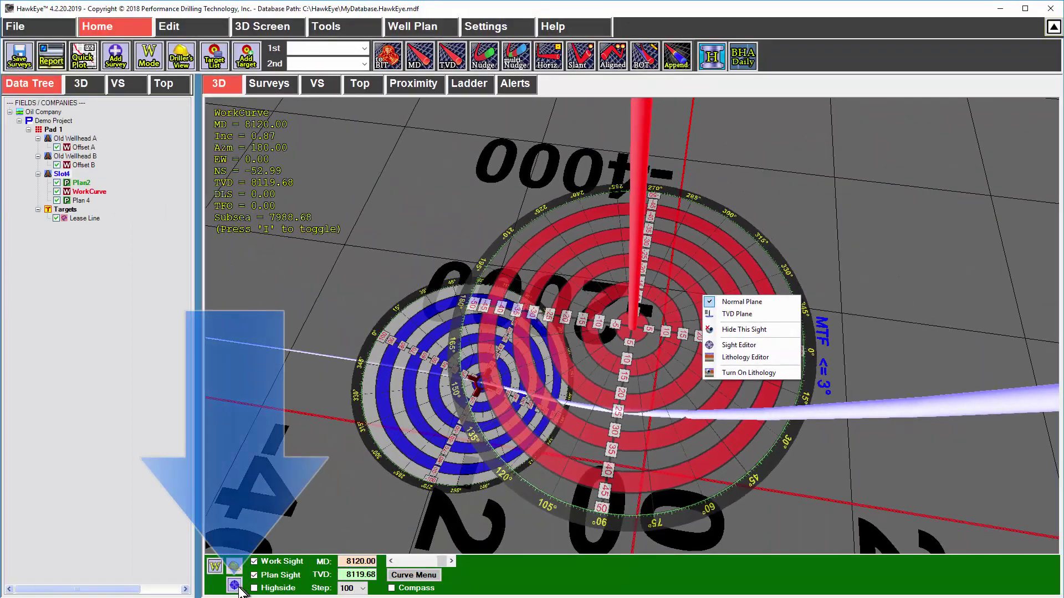
left_click(235, 586)
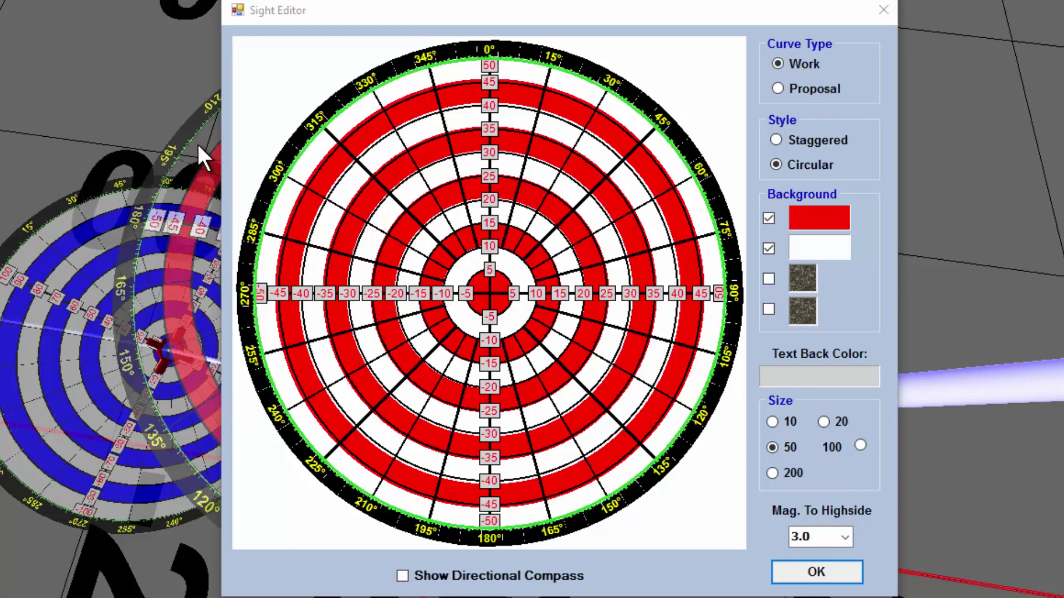
left_click(835, 217)
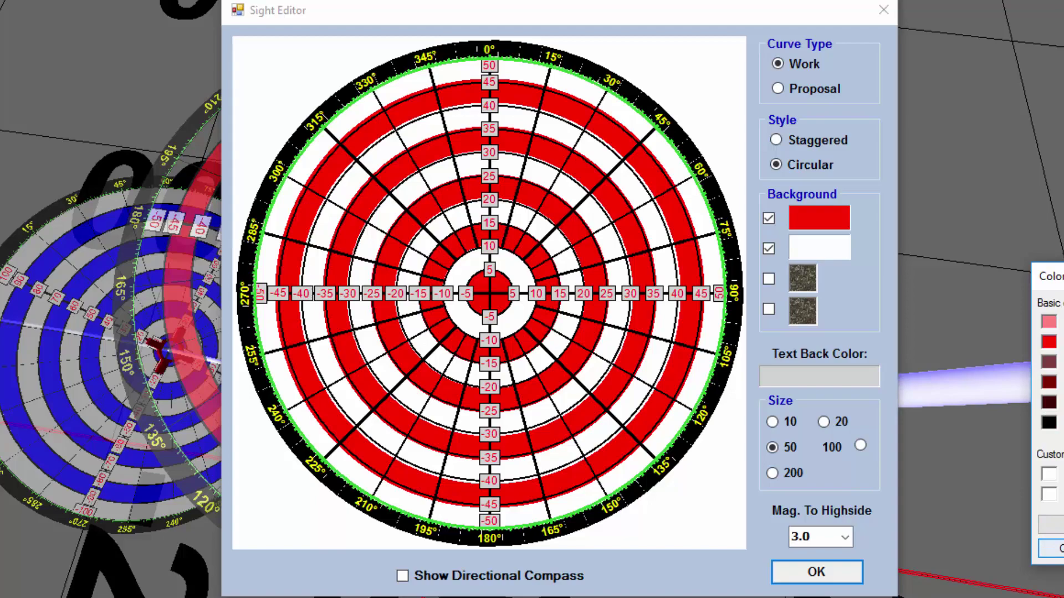
left_click(1051, 549)
left_click(833, 572)
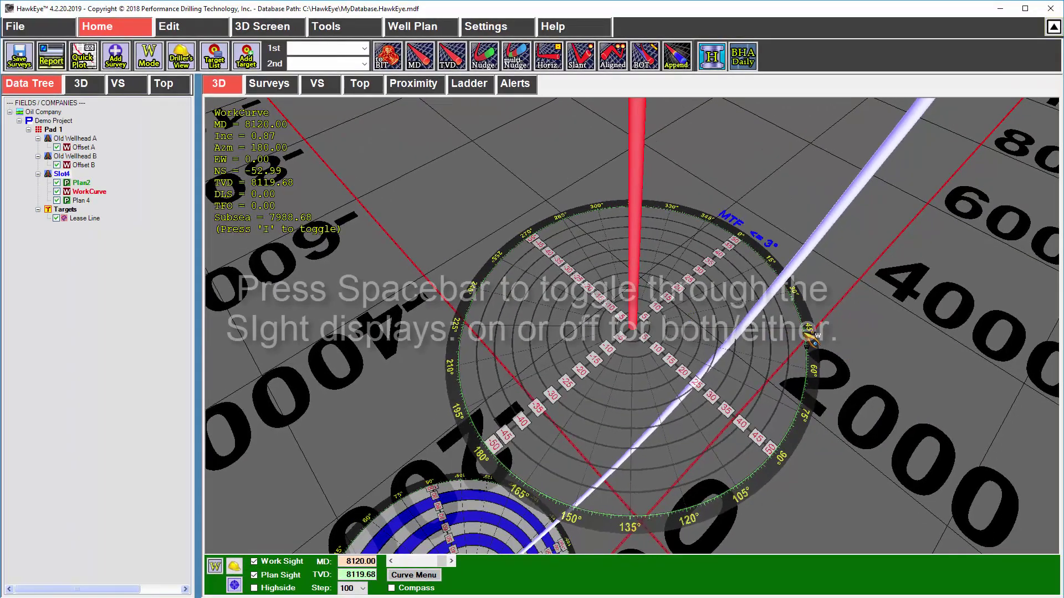
Cycle the sight displays with Spacebar back to both sights and rotate the view to a new angle.
key("space")
key("space")
key("space")
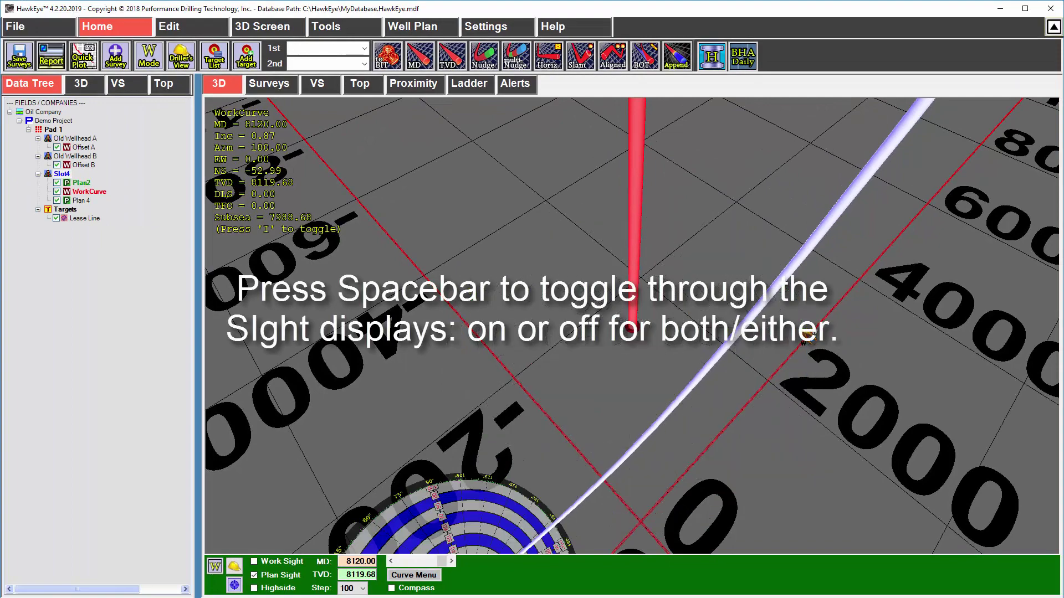
key("space")
key("space")
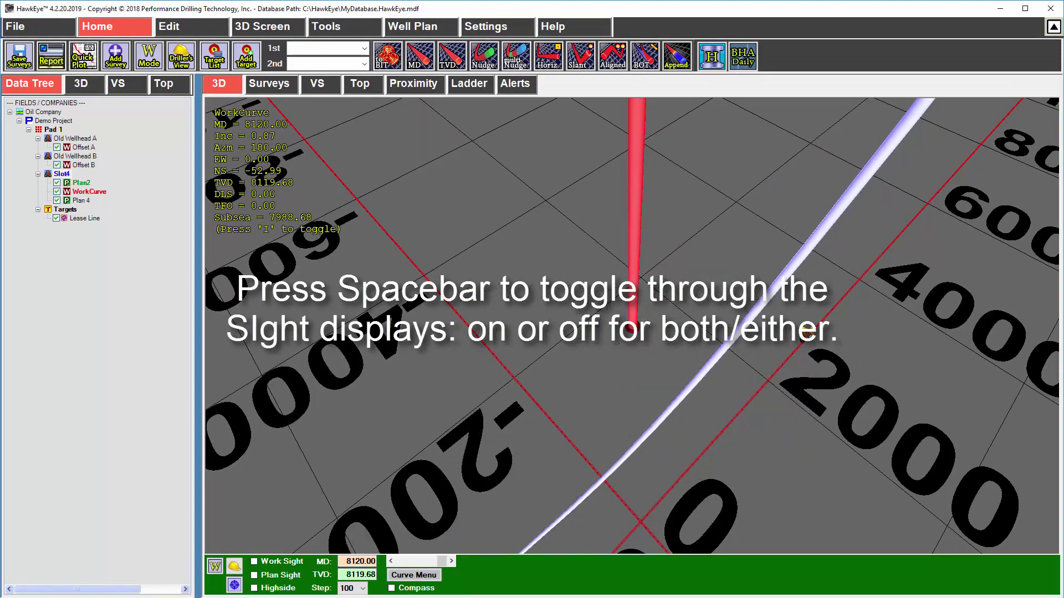
key("space")
key("space")
key("space")
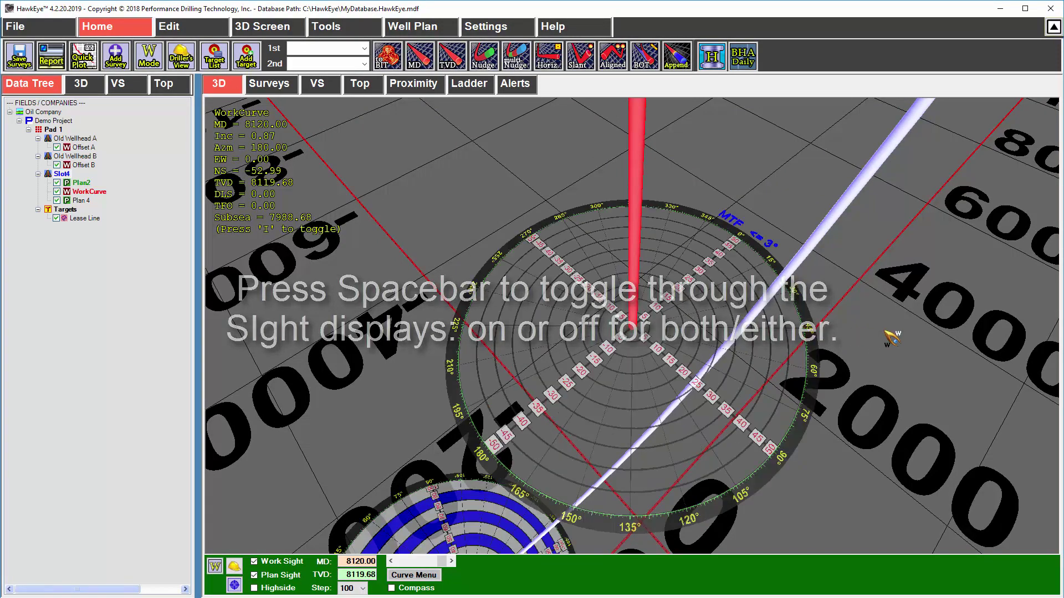
left_click_drag(891, 337, 566, 183)
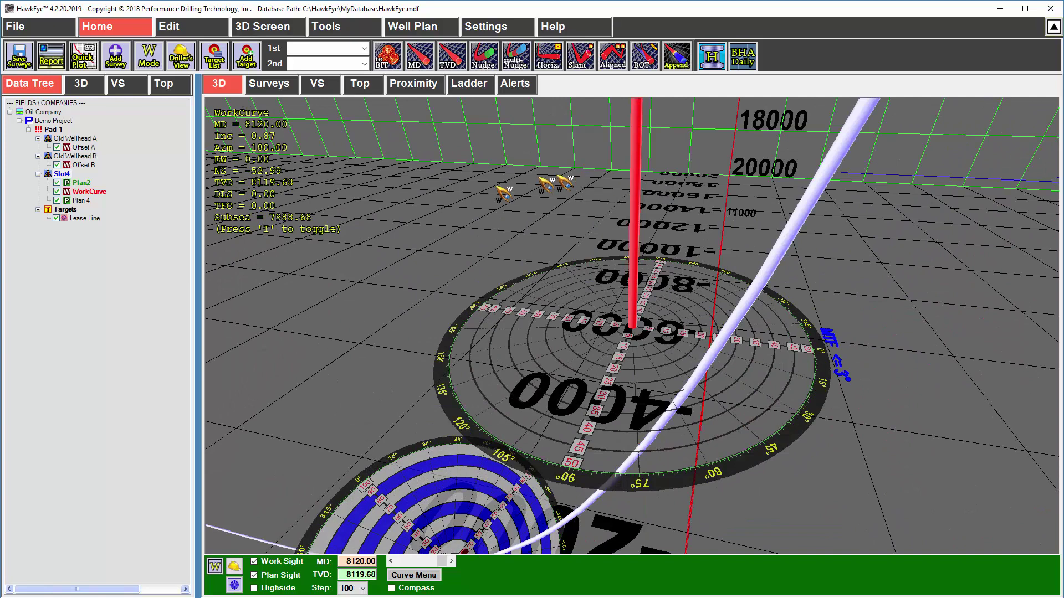
Move the 3D view into the side pane and widen the Surveys table across the main area.
left_click(87, 89)
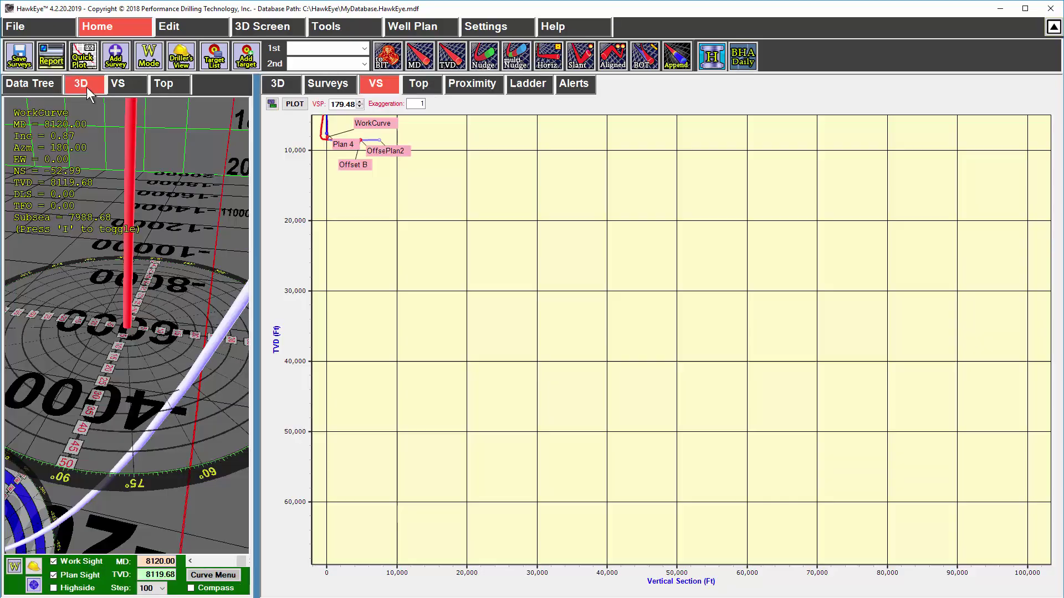
left_click(326, 84)
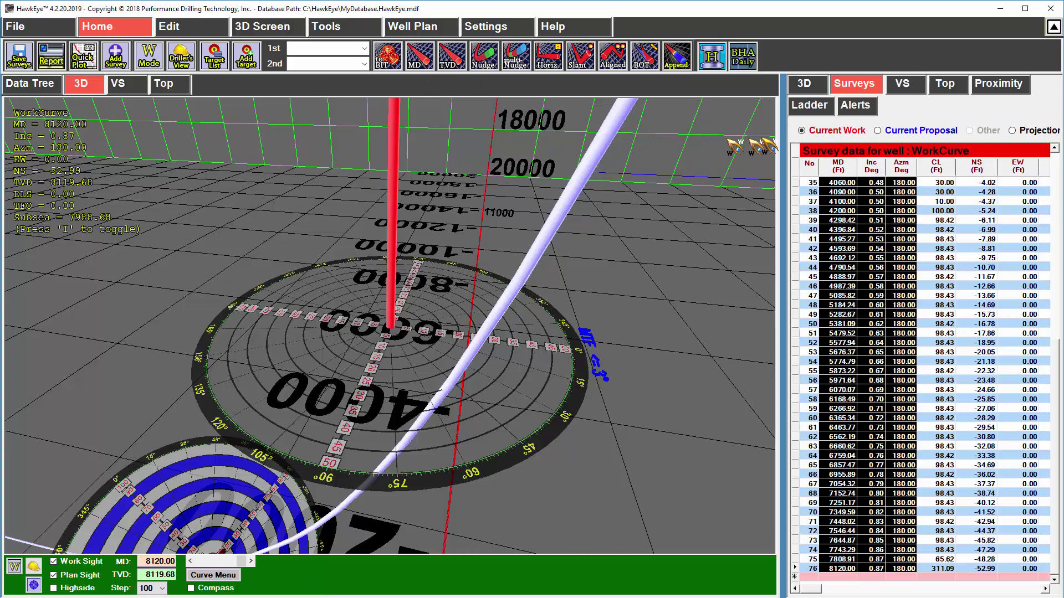
left_click_drag(782, 134, 293, 147)
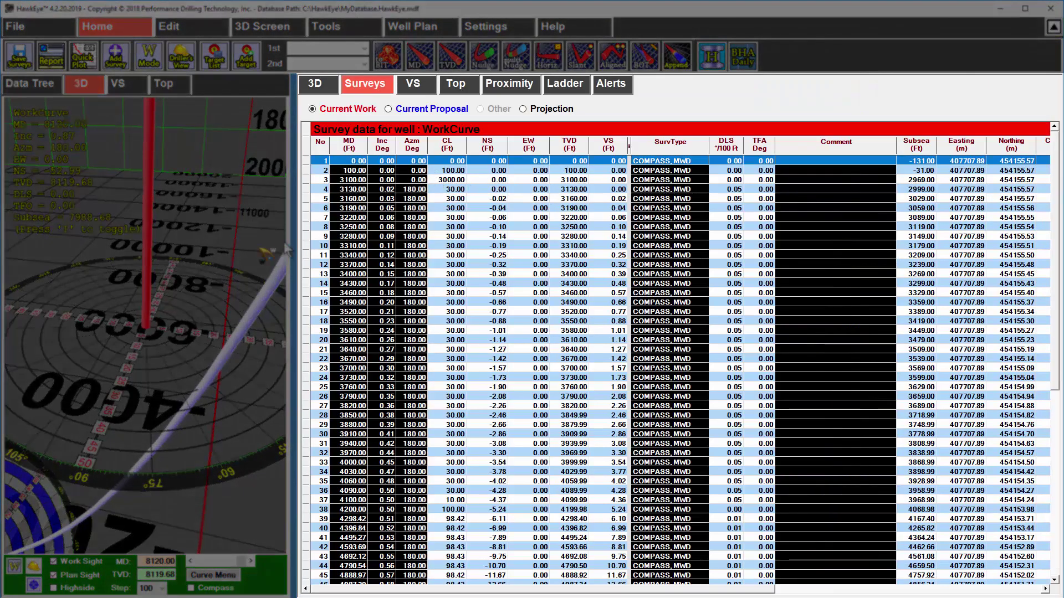
Tilt the side 3D view to reveal depth labels and show the Current Work (WorkCurve) survey table.
left_click(166, 335)
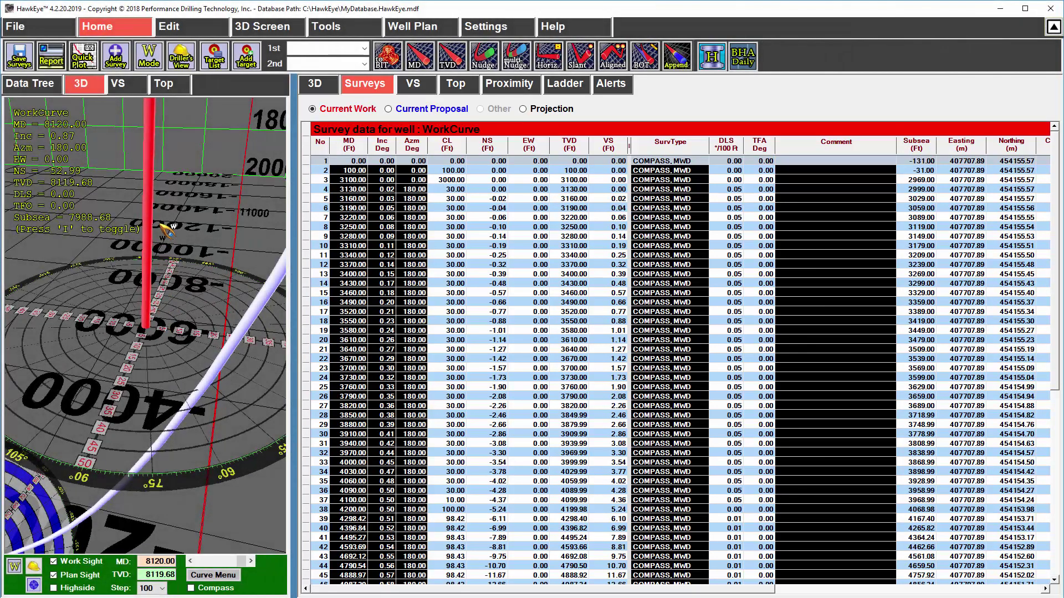
left_click_drag(183, 153, 177, 111)
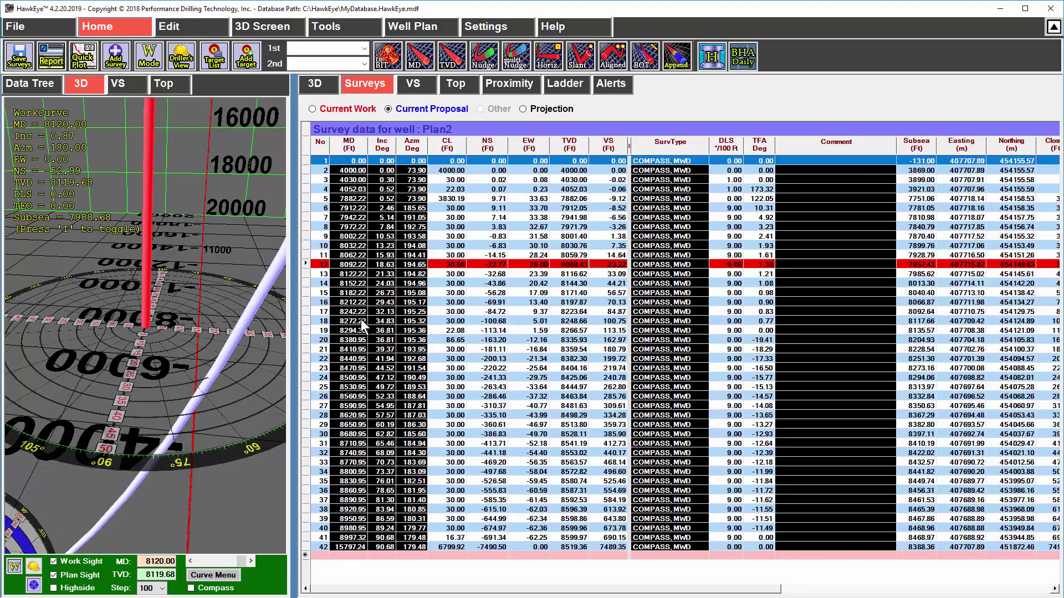
left_click(120, 292)
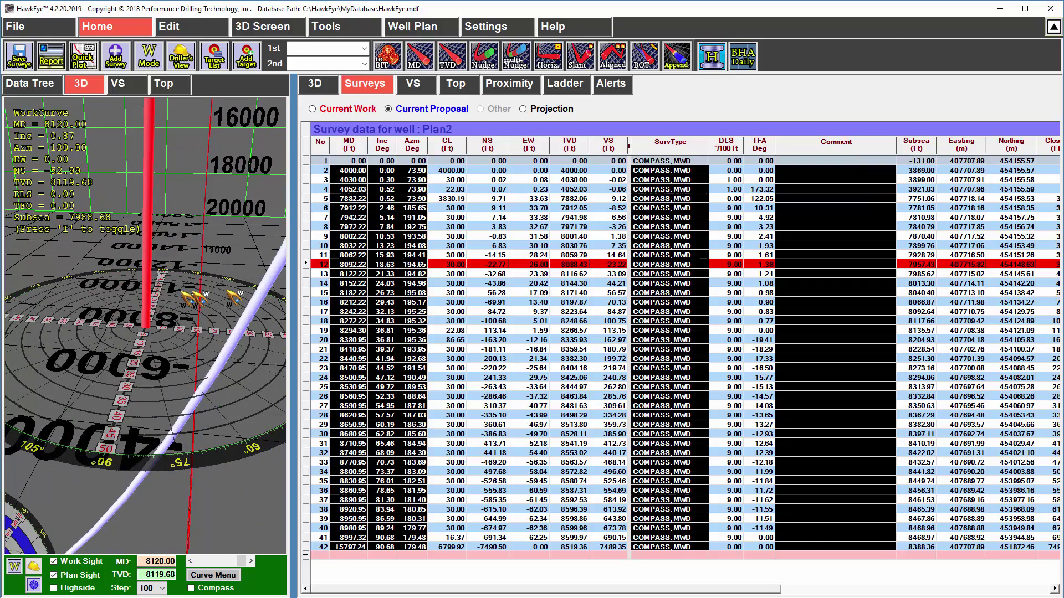
left_click(158, 205)
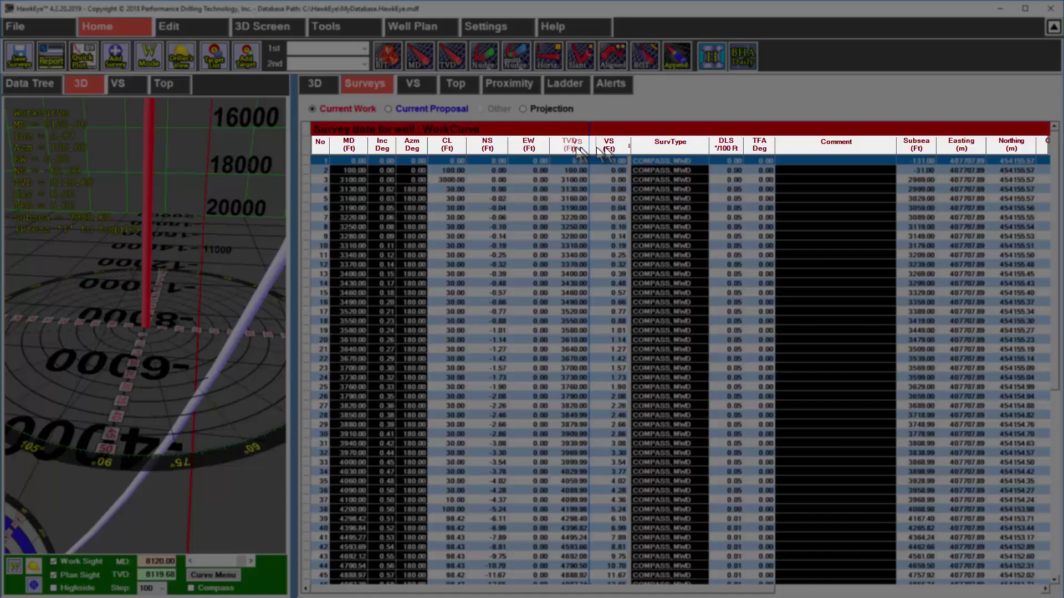
Move the VS column, then add a Not Used column after MD through the Survey Grid Manager.
left_click_drag(579, 150, 609, 143)
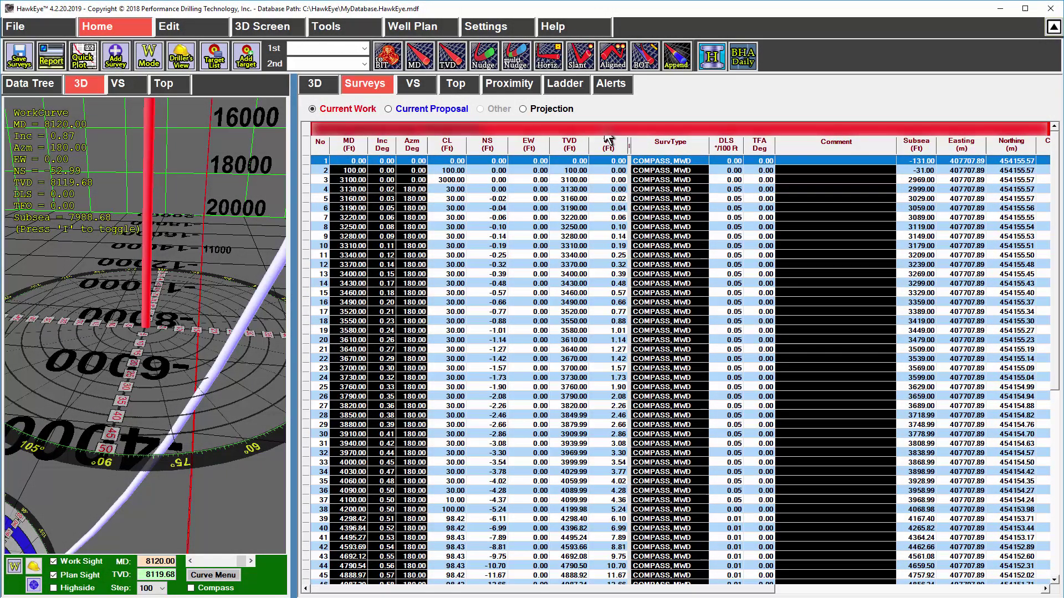
right_click(606, 133)
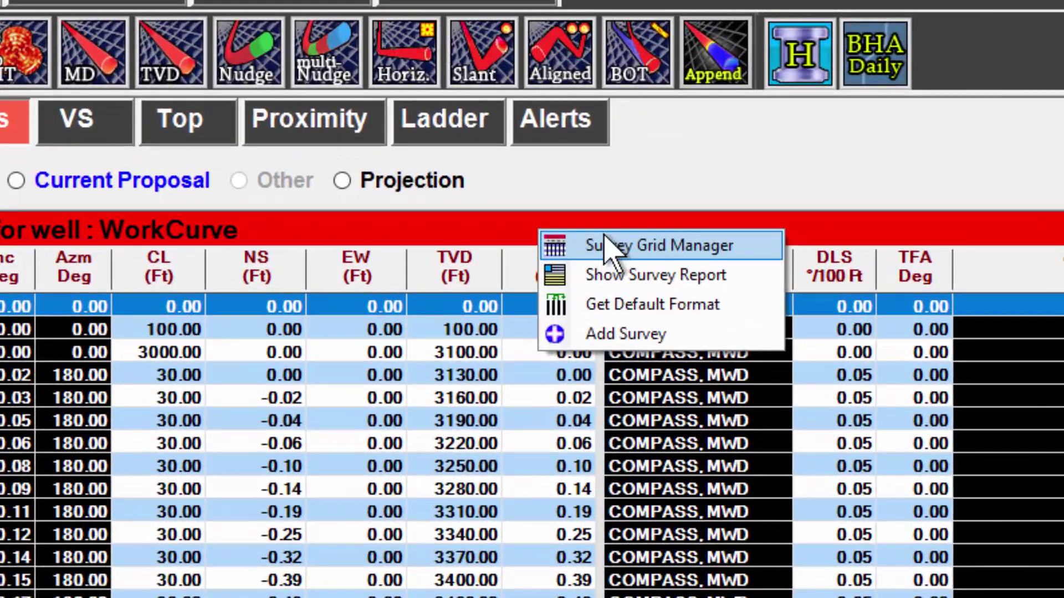
left_click(609, 220)
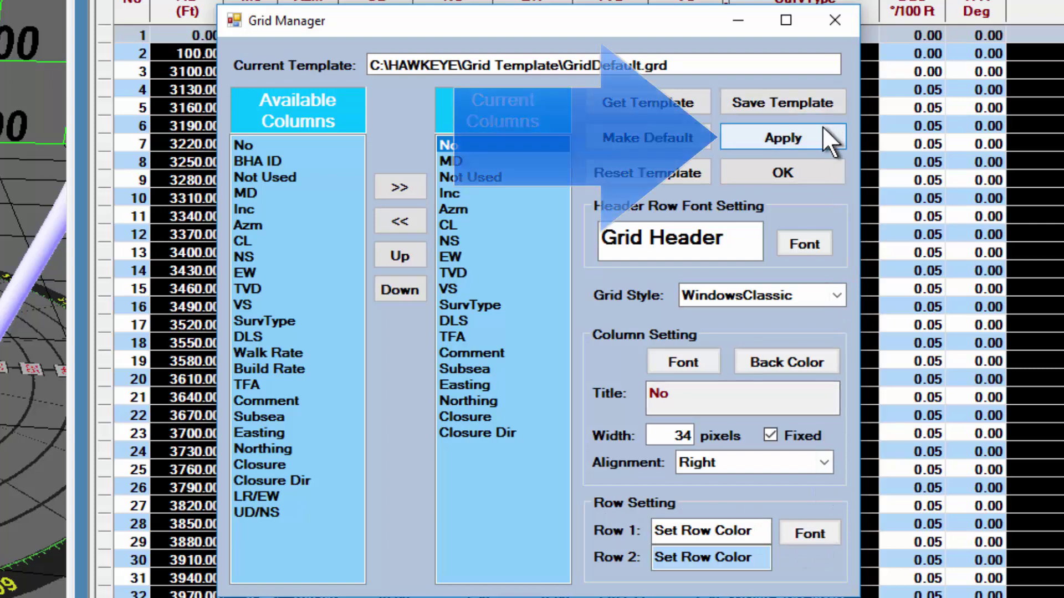
left_click(831, 137)
left_click(814, 174)
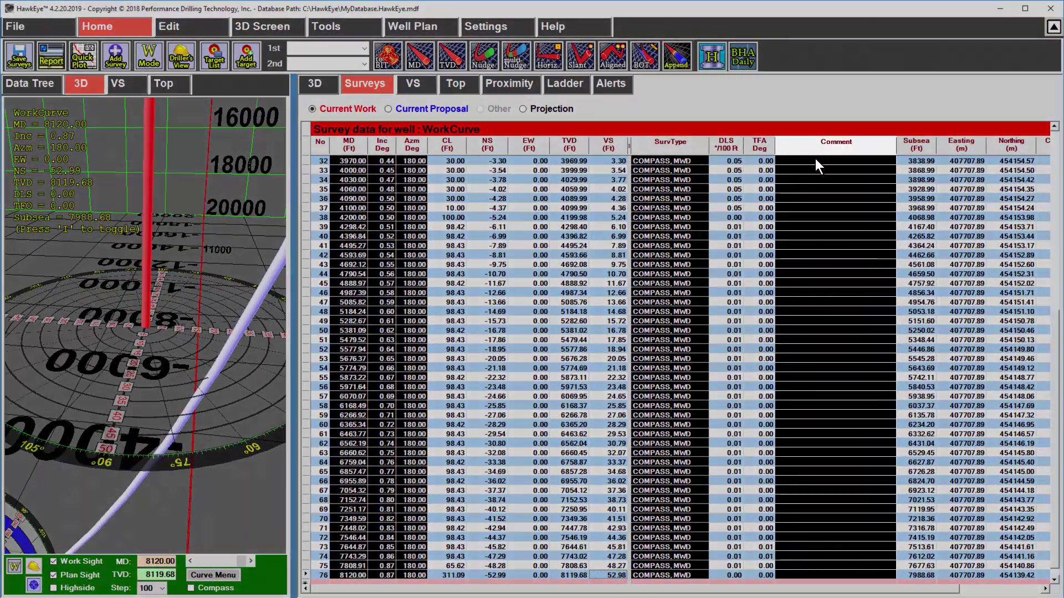
Enter 'Here is a comment' in row 33's Comment cell, then select and delete it.
left_click(816, 160)
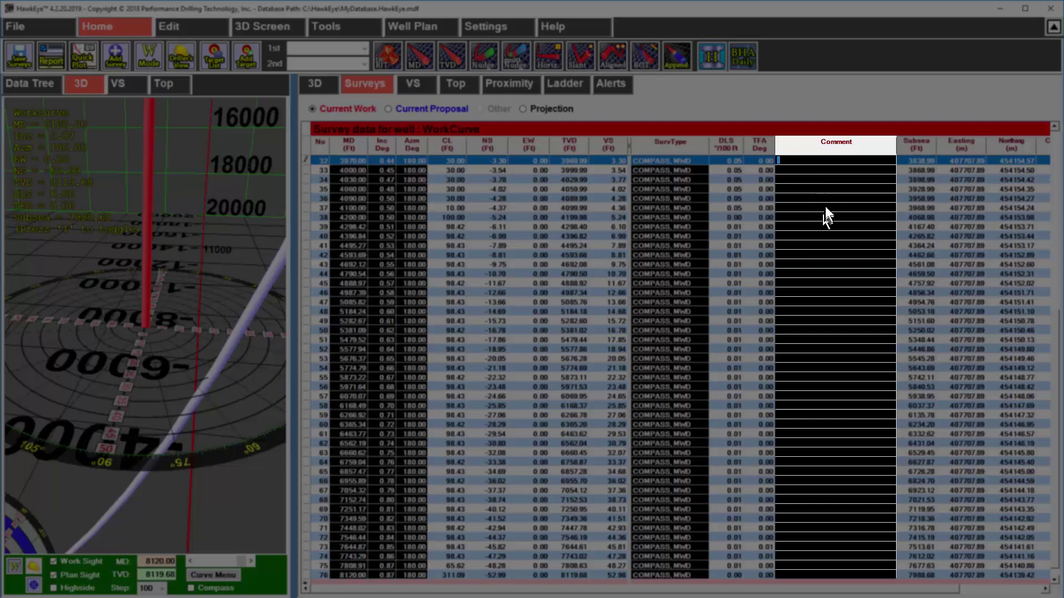
left_click(827, 171)
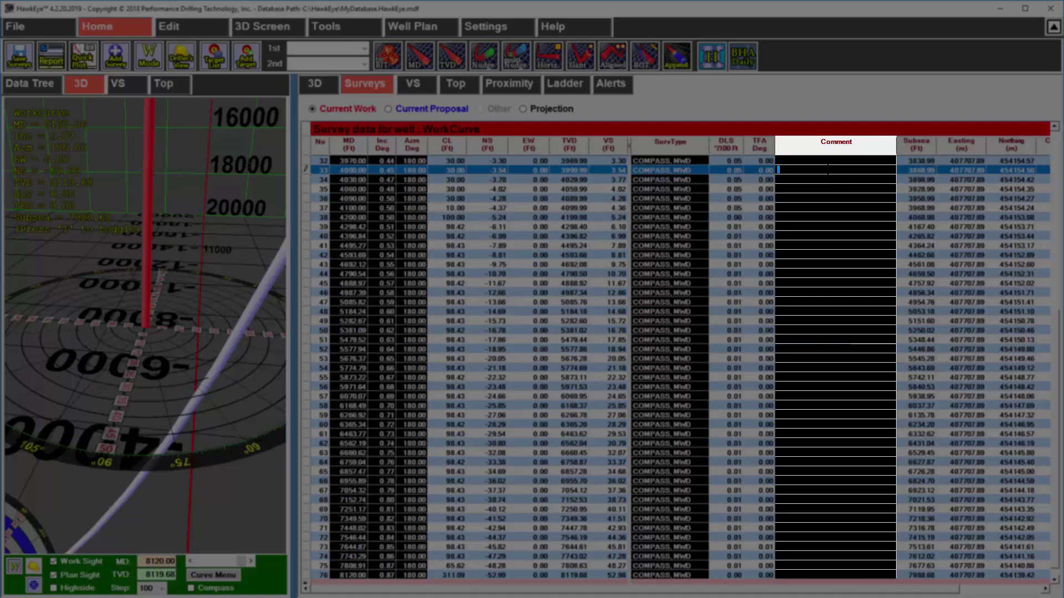
type("Here is a comment...")
double_click(850, 171)
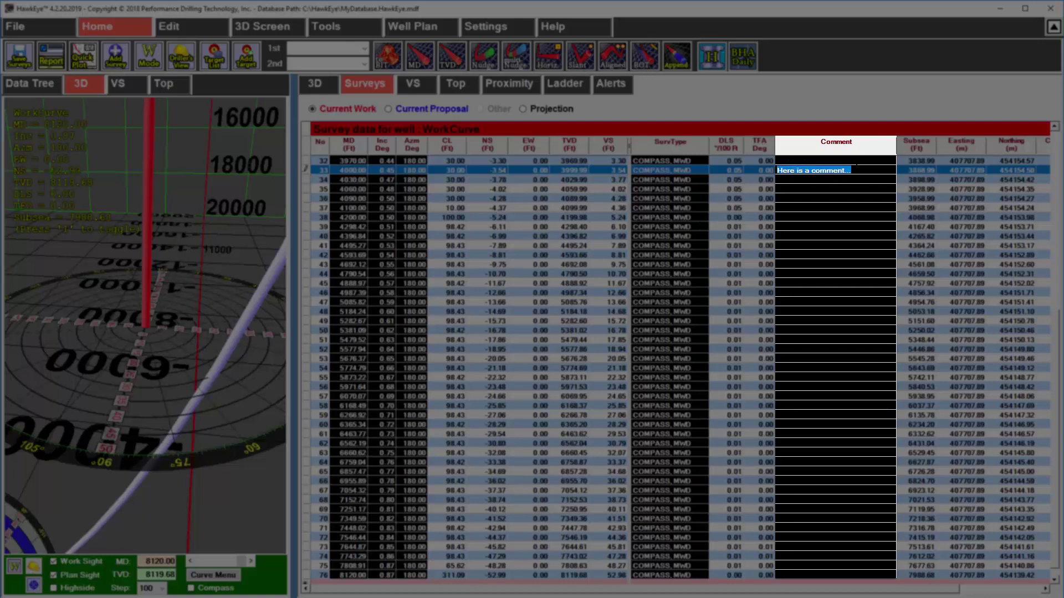
key("BackSpace")
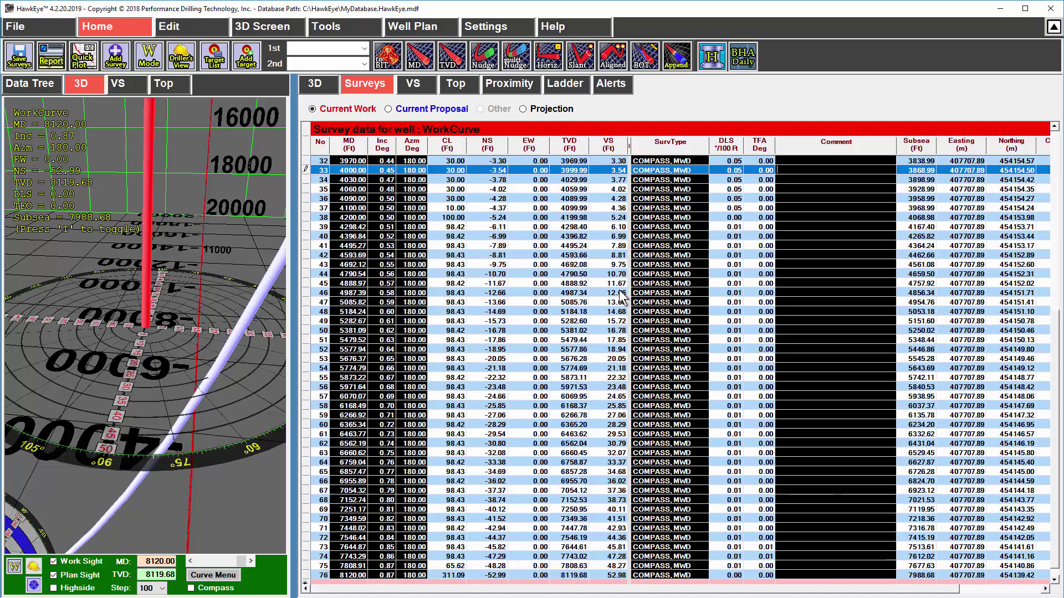
Show the Top plan view beside the vertical section and widen it.
left_click(409, 84)
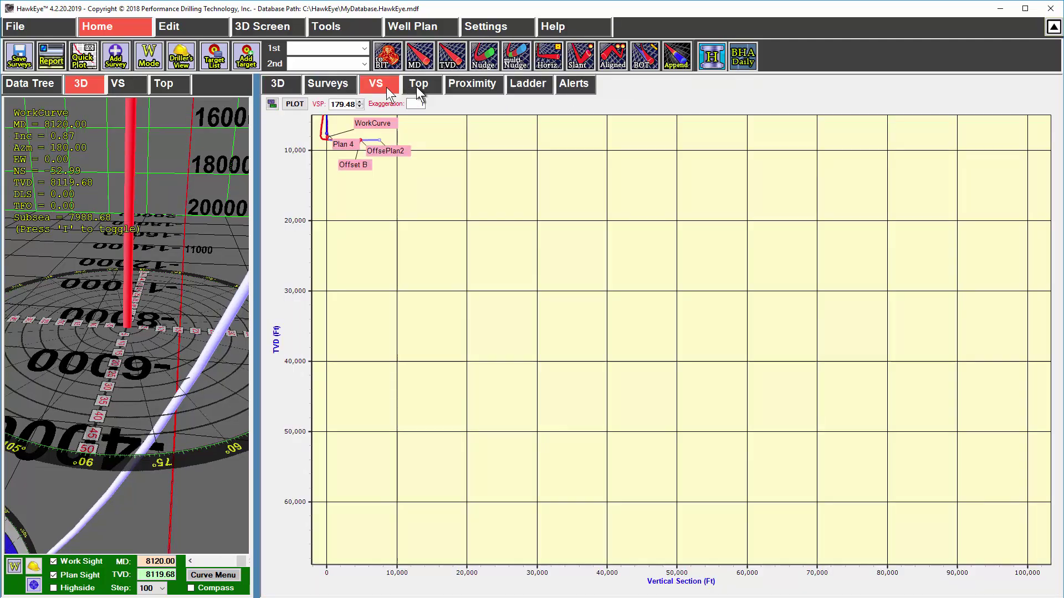
left_click(173, 84)
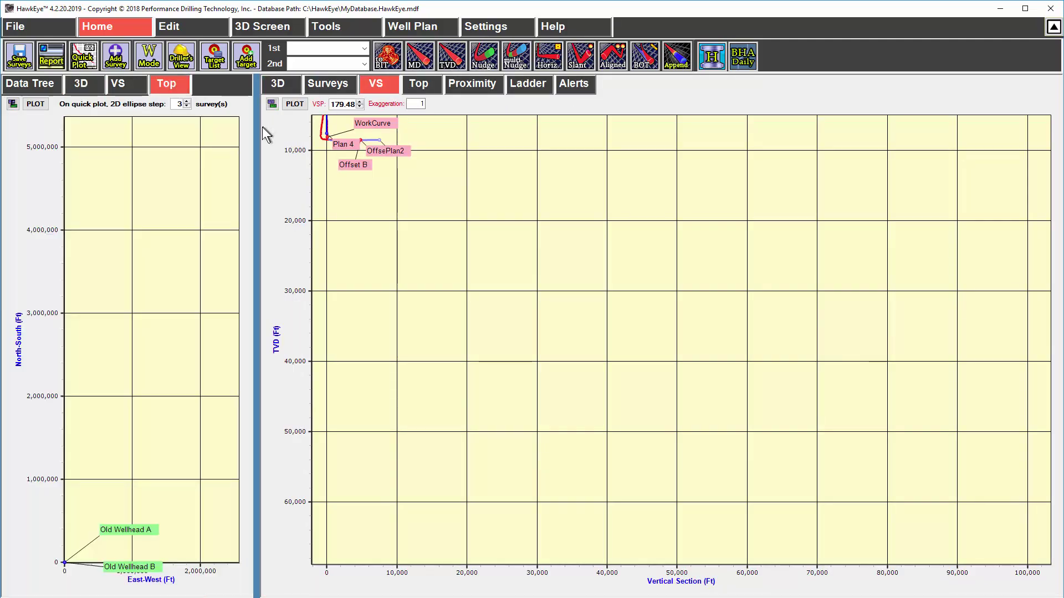
left_click_drag(257, 130, 514, 142)
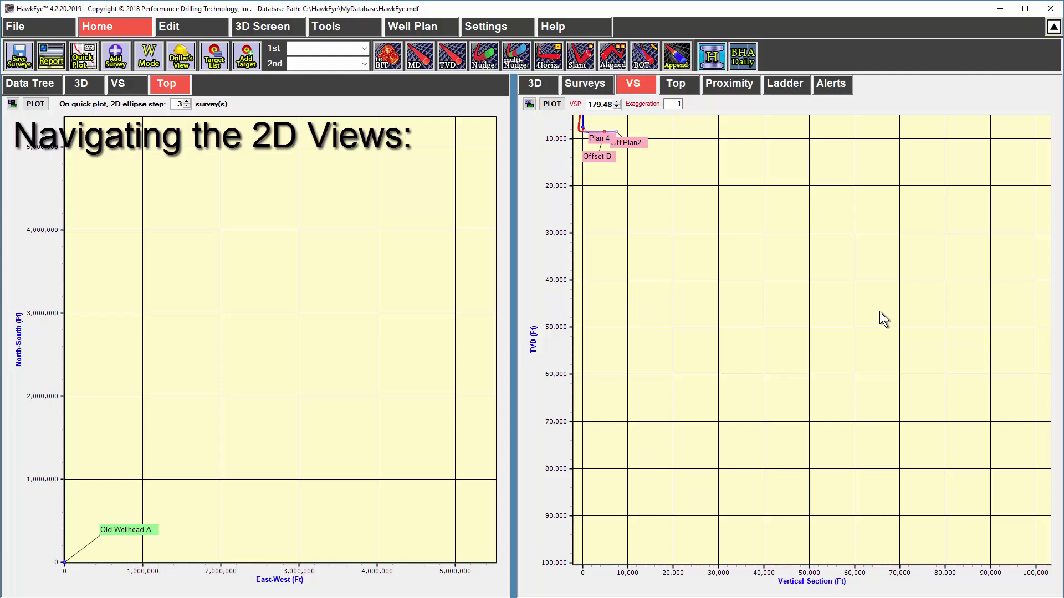
Recentre the plots on both wellheads, then lift the Plan 4 label and shift WorkCurve right.
left_click_drag(879, 312, 698, 234)
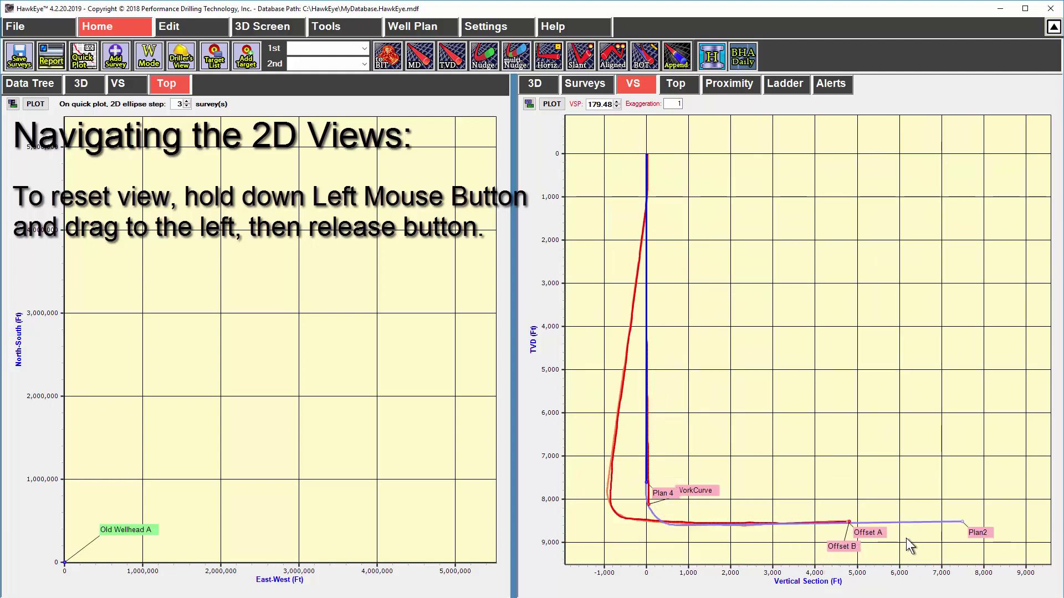
left_click_drag(372, 391, 145, 344)
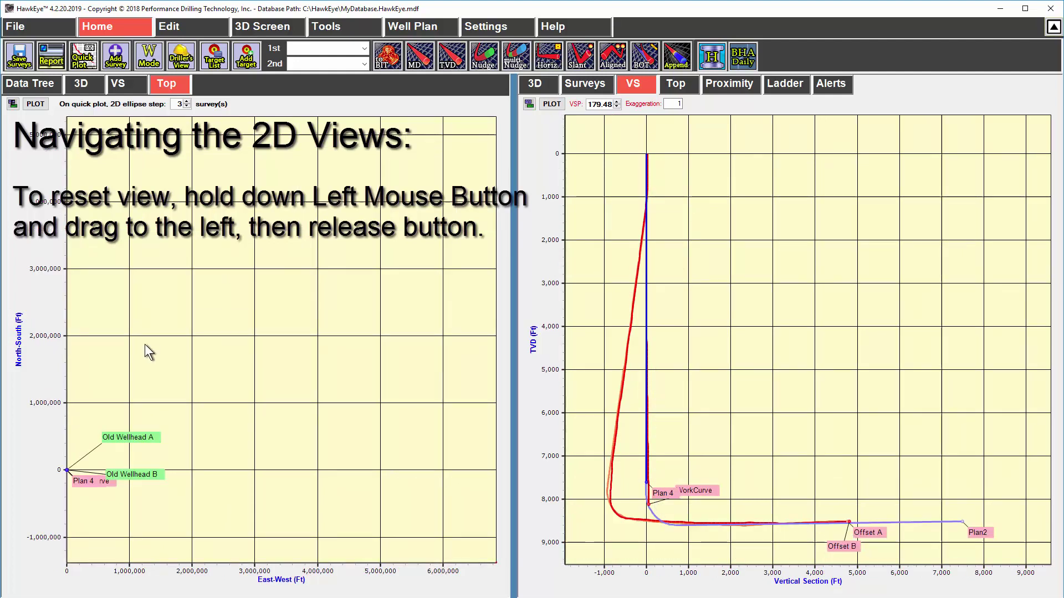
right_click_drag(167, 336, 435, 208)
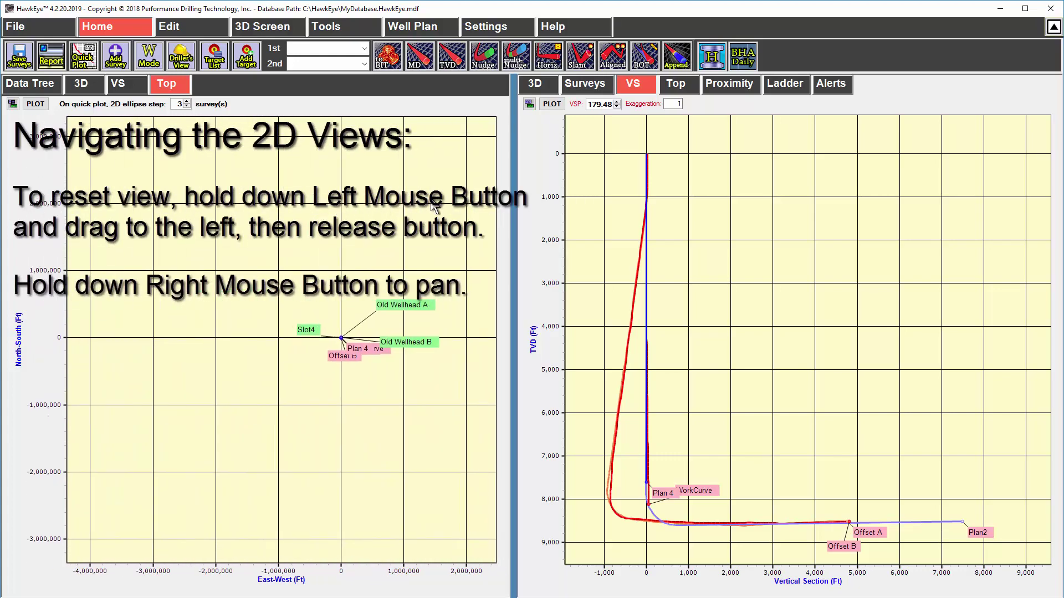
scroll(347, 334, "up", 3)
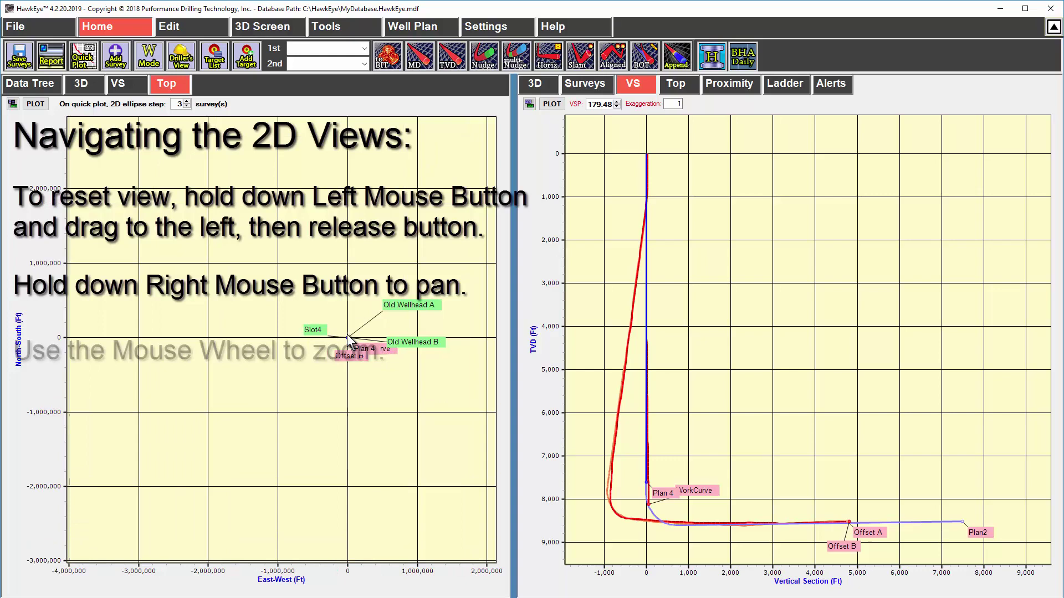
left_click_drag(348, 334, 249, 335)
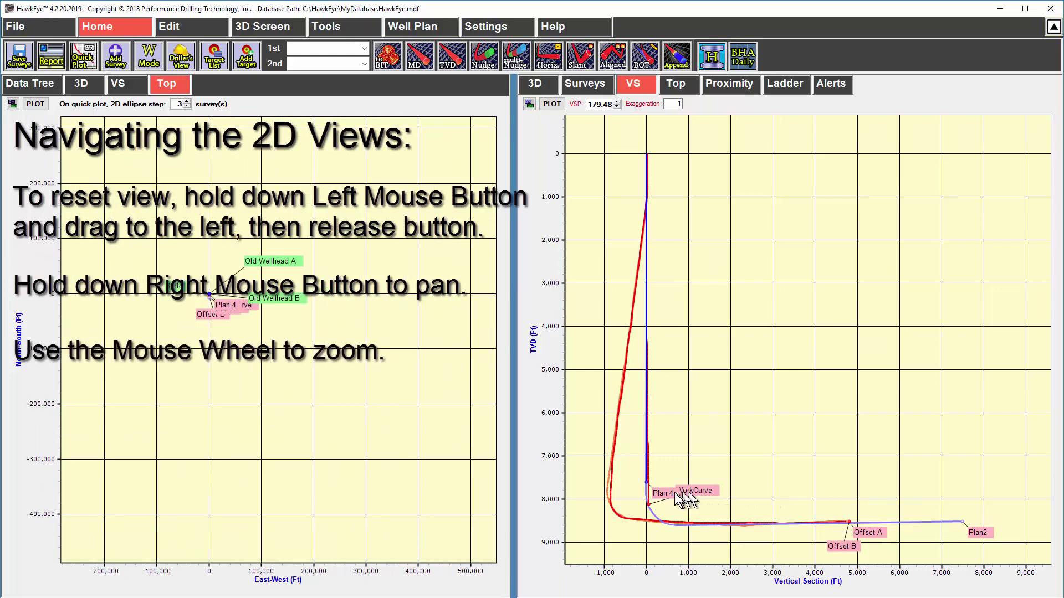
left_click_drag(665, 493, 679, 446)
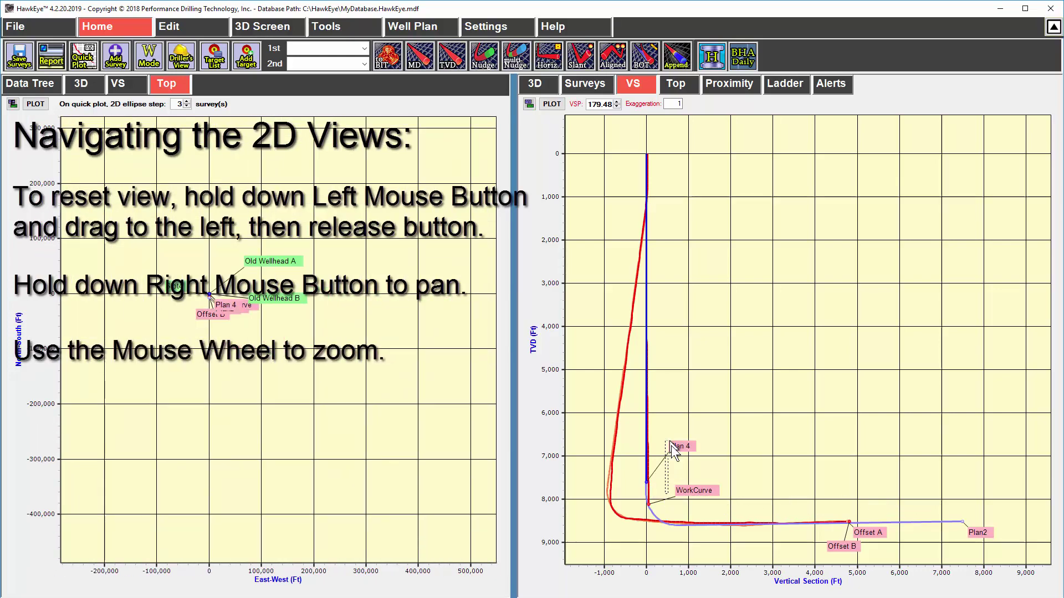
left_click_drag(689, 491, 721, 492)
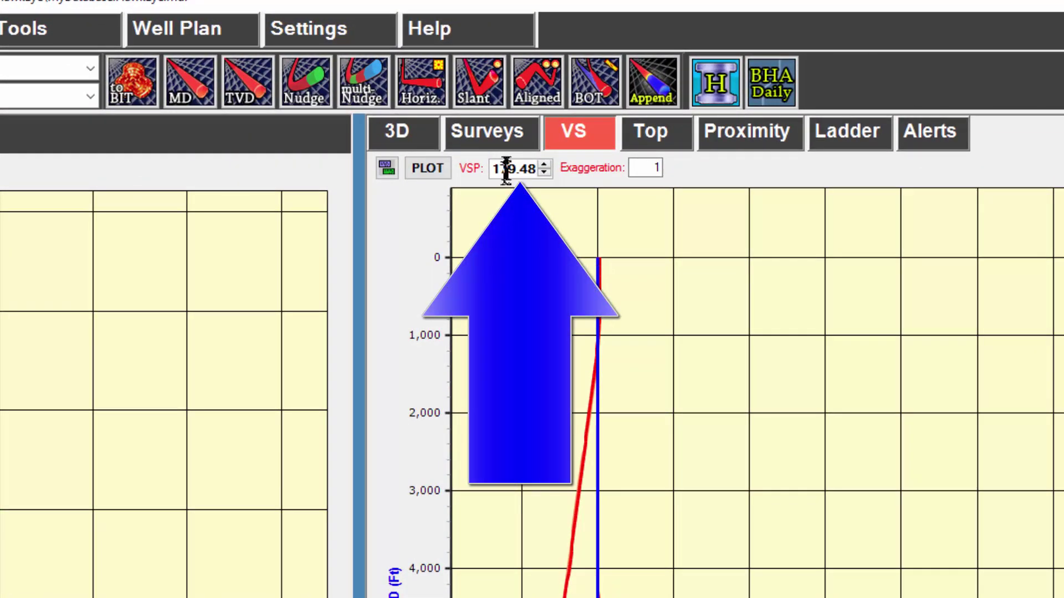
Confirm the 179.48 VSP in the VSP field and in WorkCurve's Edit Curve Data.
double_click(506, 169)
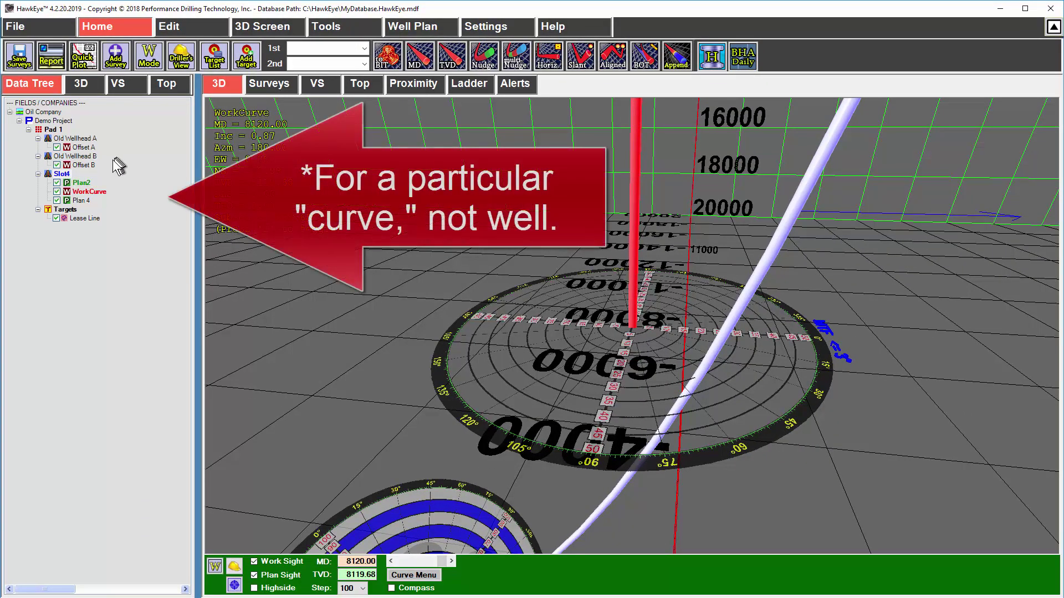
right_click(99, 195)
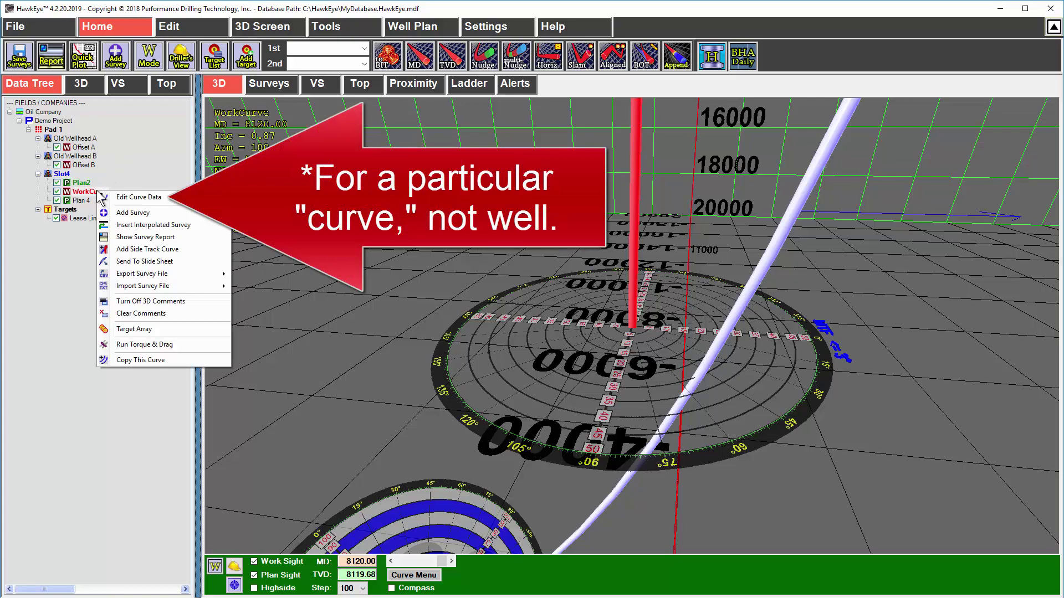
left_click(145, 197)
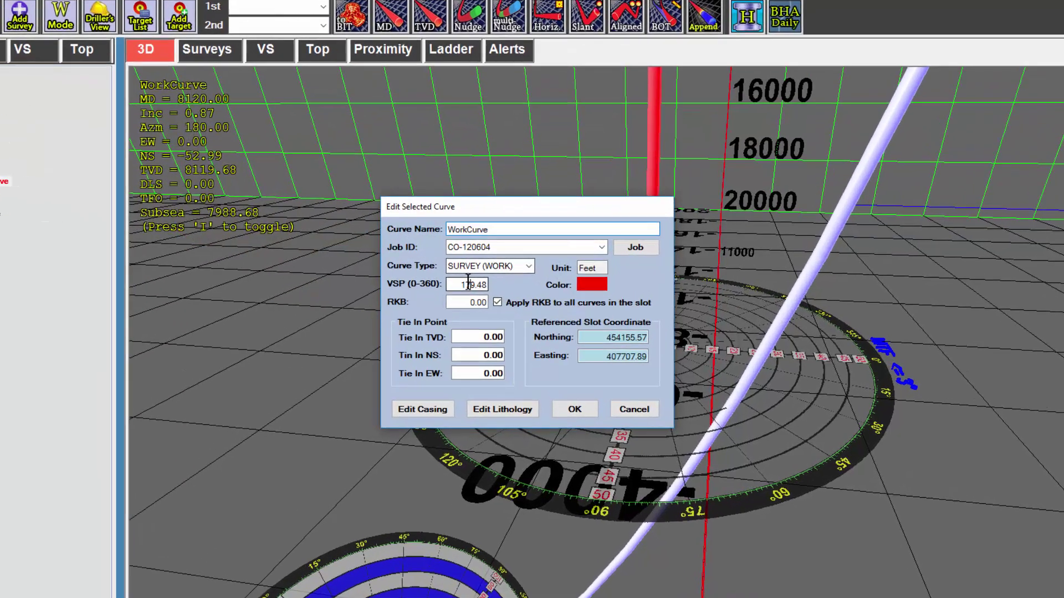
double_click(468, 284)
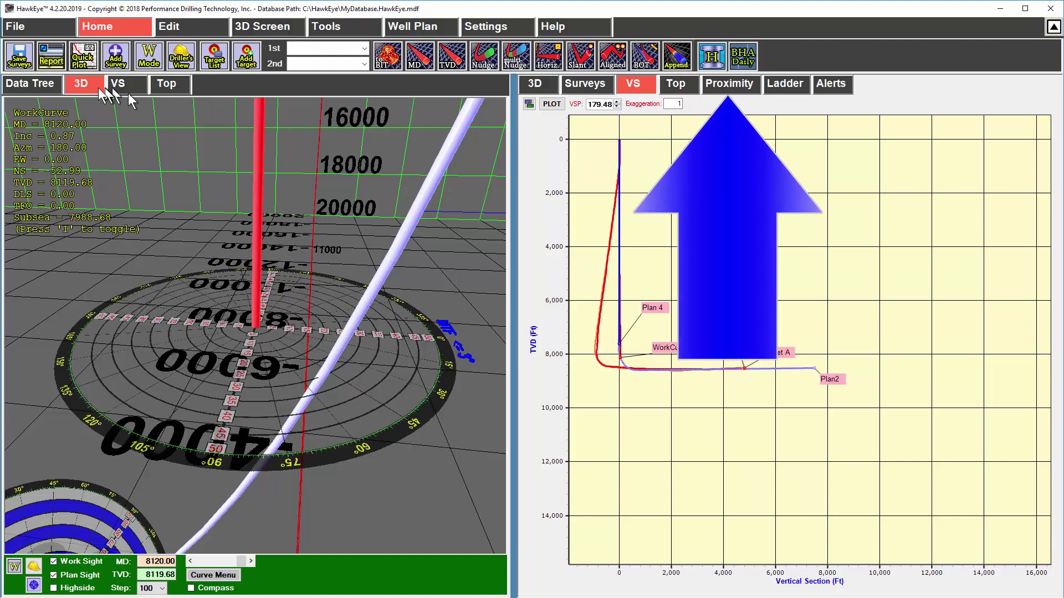
Reference WorkCurve in the Proximity panel, enable Calculate Proximity and untick Normal.
left_click(743, 92)
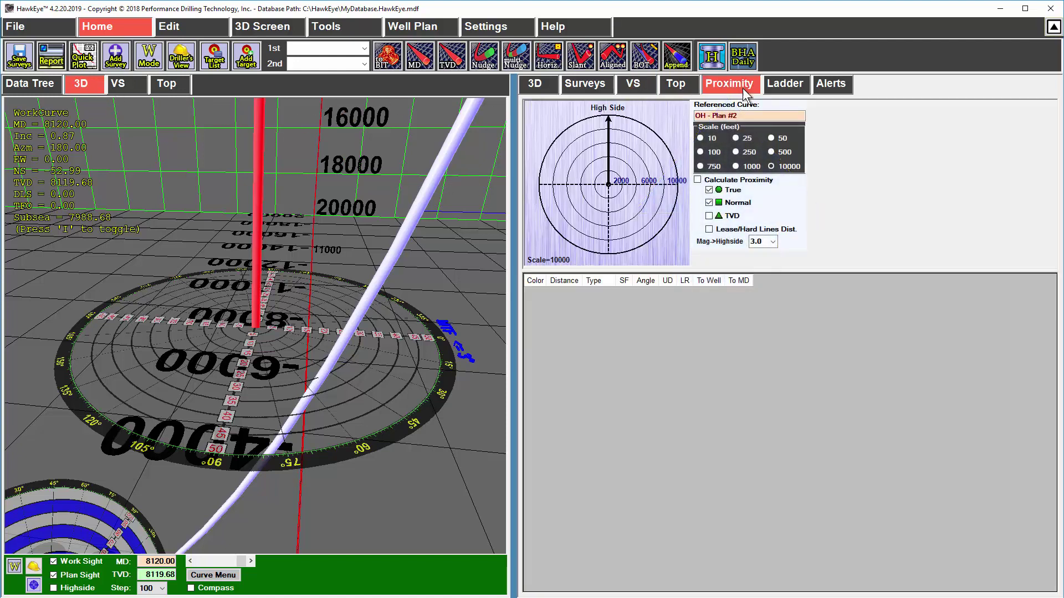
left_click(742, 115)
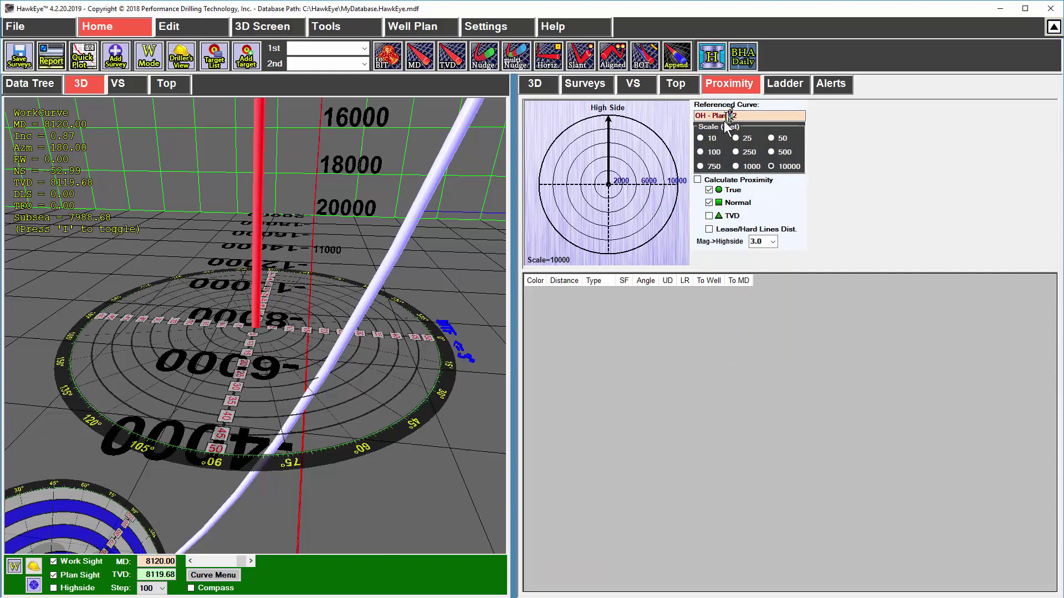
left_click(729, 124)
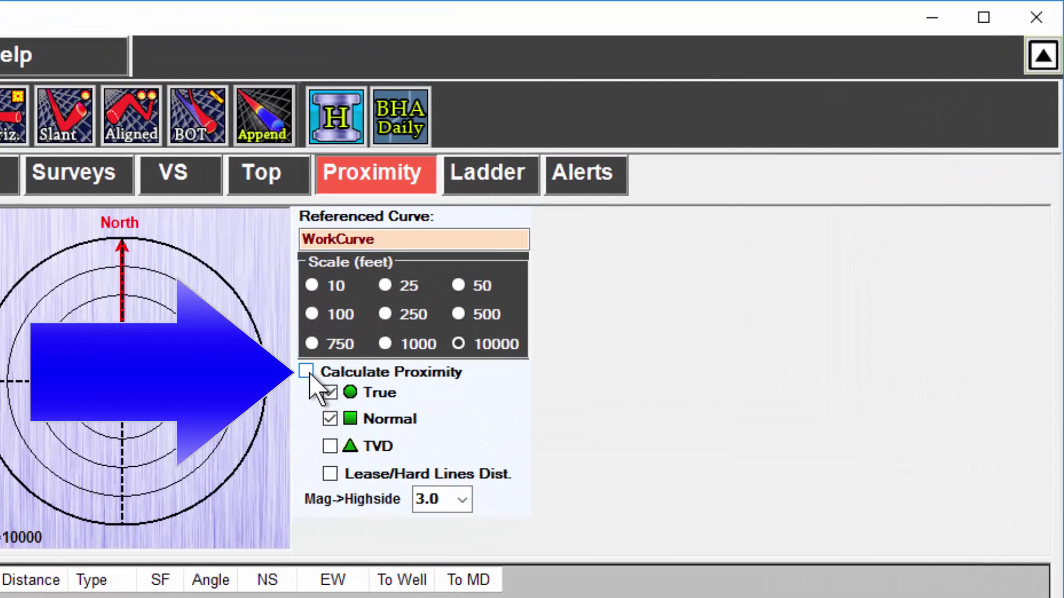
left_click(308, 374)
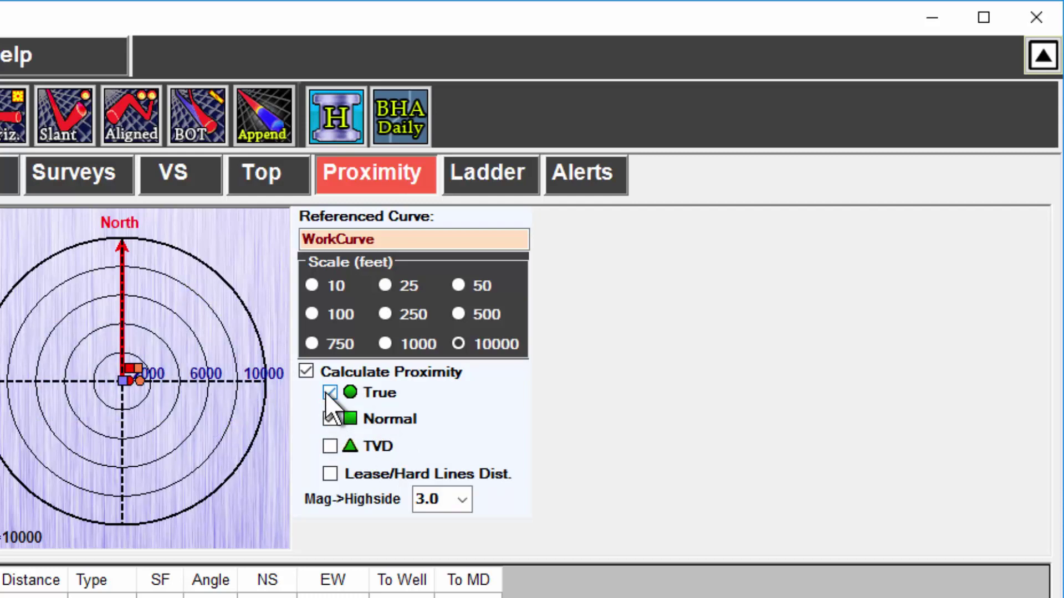
left_click(330, 419)
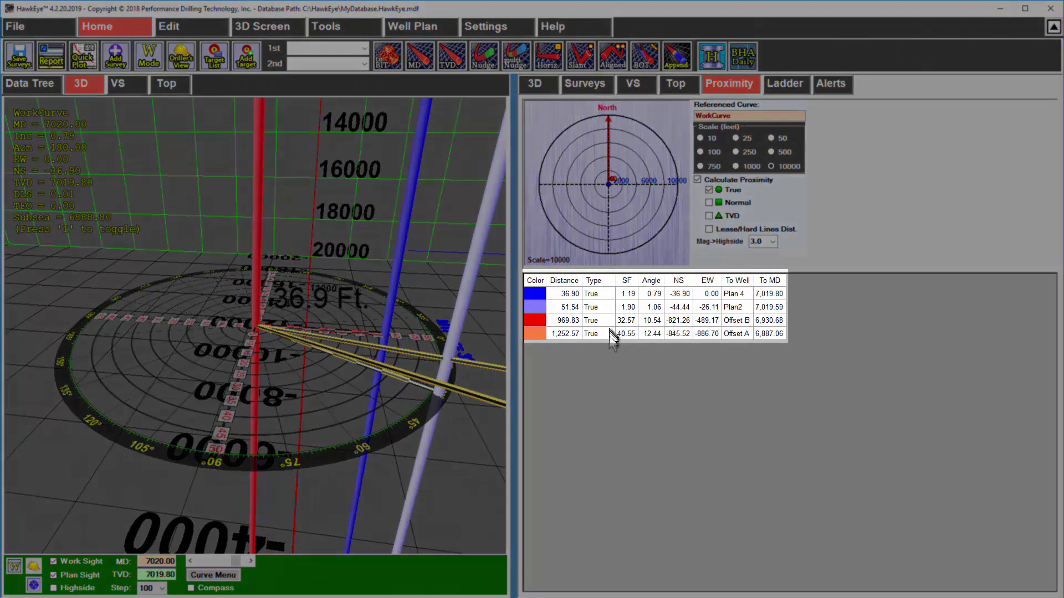
Step the proximity scale through 10, 250 and finally 10000 ft.
left_click_drag(169, 418, 167, 387)
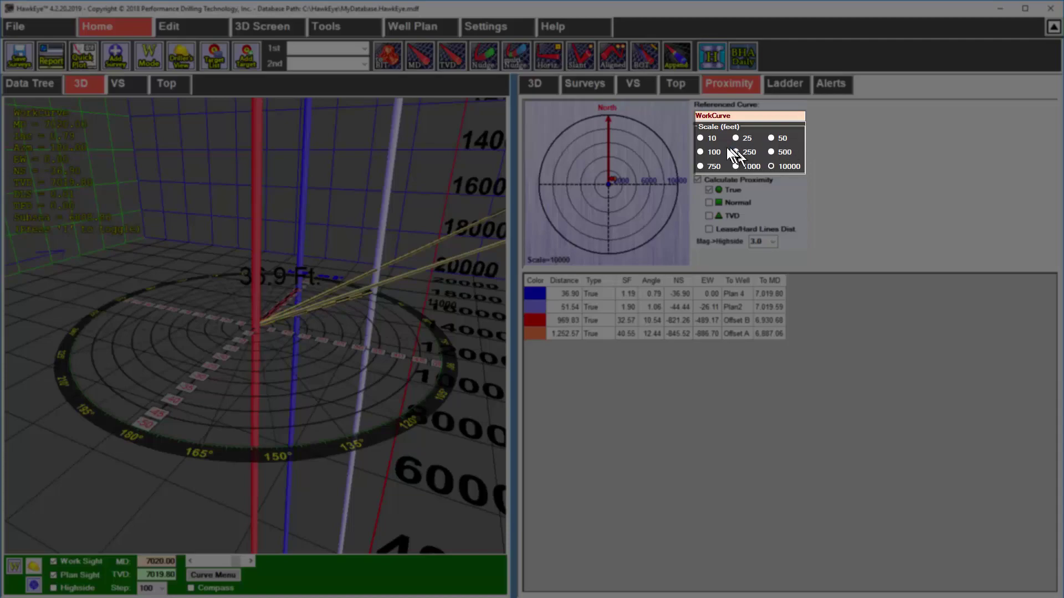
left_click(700, 137)
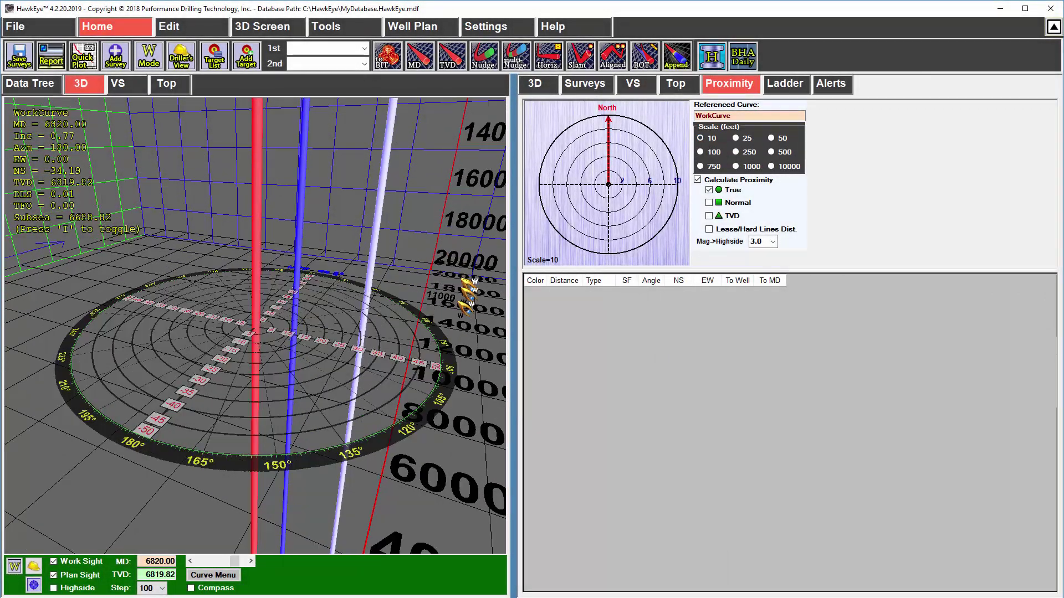
left_click(736, 151)
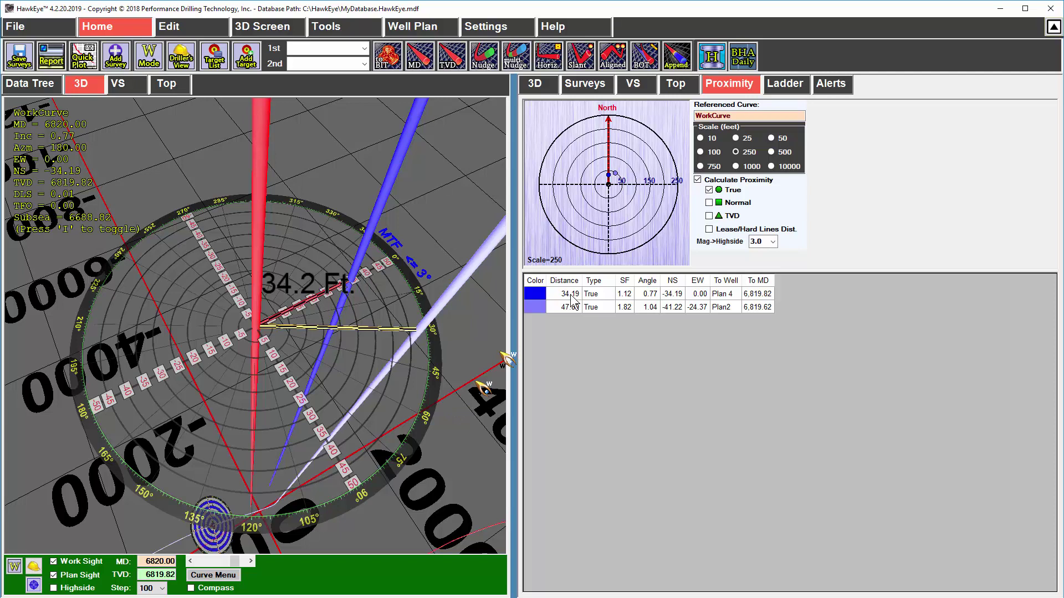
left_click(771, 166)
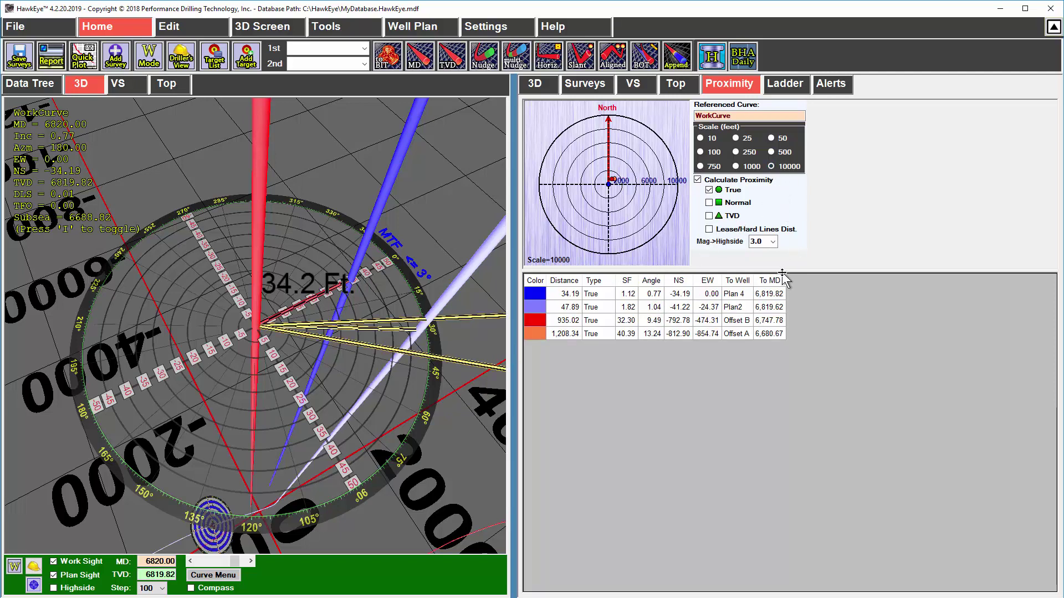
Review the Mag->Highside threshold choices, keep 3.0, and bring up the Help menu.
left_click(772, 242)
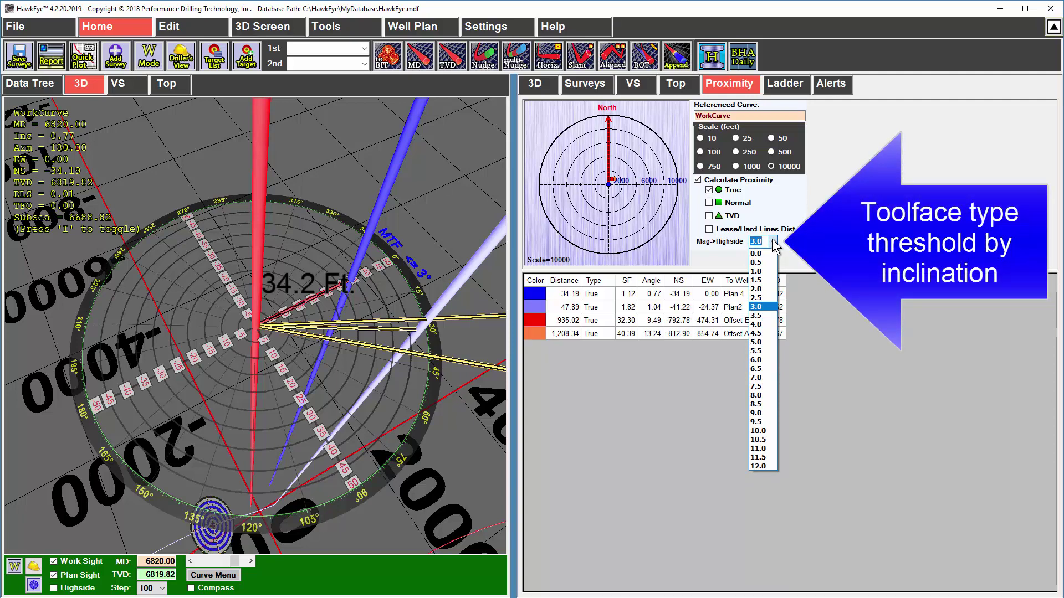
left_click(772, 241)
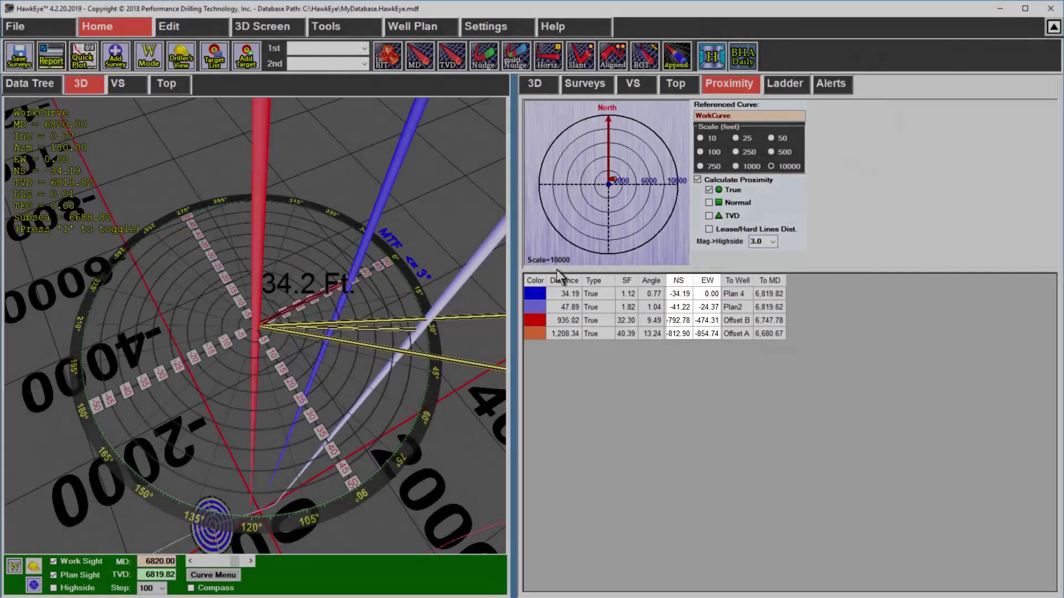
left_click(591, 28)
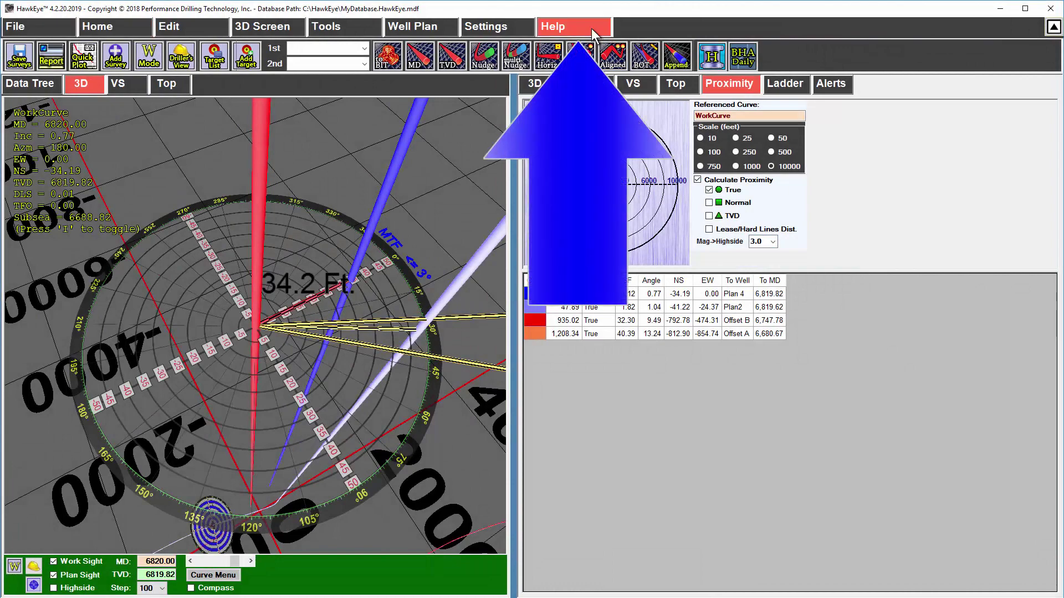